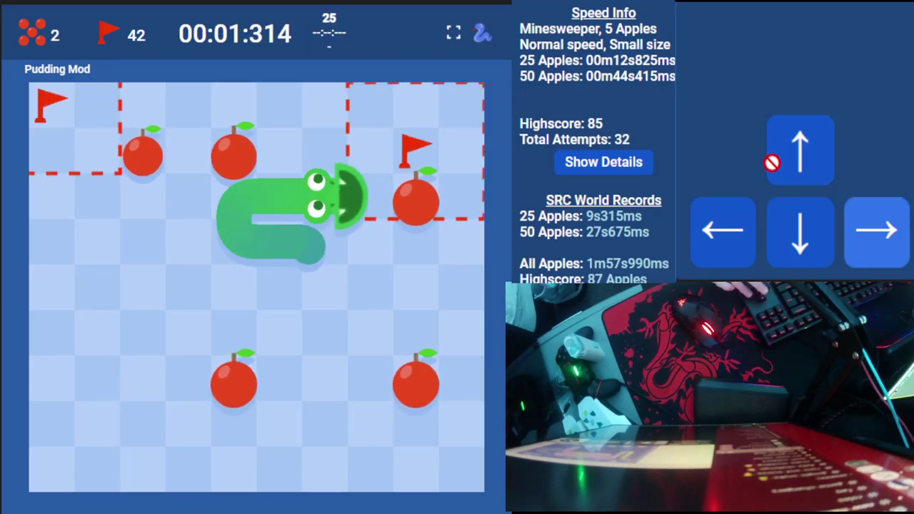
# Weave the snake through the apples near its starting area.
pyautogui.press('Down')
pyautogui.press('Left')
pyautogui.press('Up')
pyautogui.press('Down')
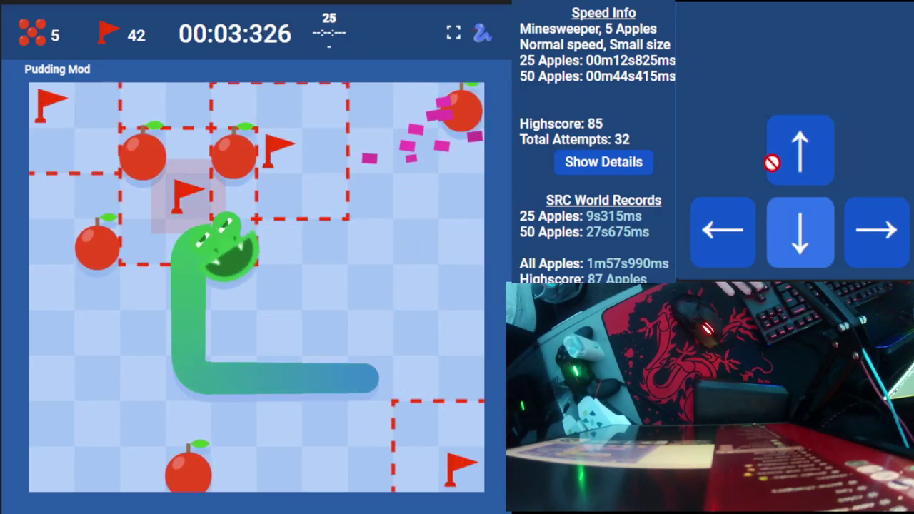
pyautogui.press('Right')
pyautogui.press('Up')
pyautogui.press('Left')
pyautogui.press('Up')
pyautogui.press('Right')
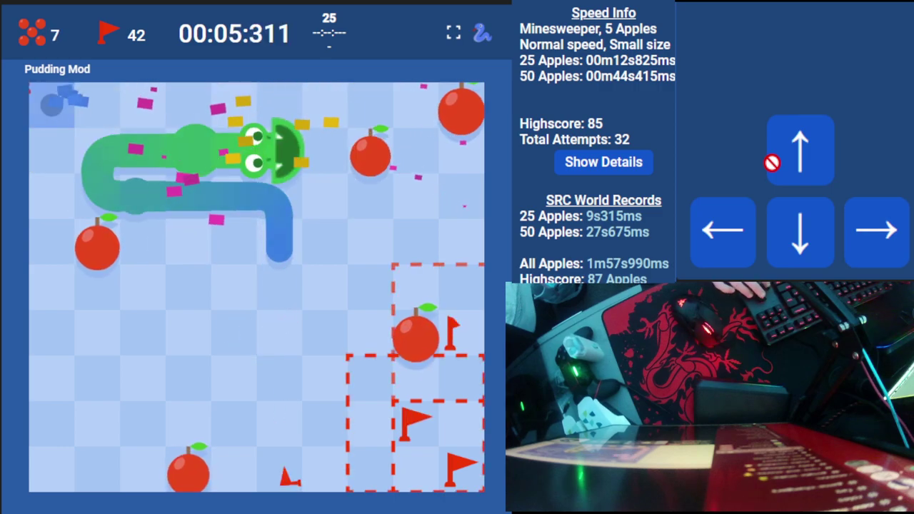
# Sweep the snake down and across the board, collecting apples up the left side.
pyautogui.press('Right')
pyautogui.press('Down')
pyautogui.press('Left')
pyautogui.press('Down')
pyautogui.press('Right')
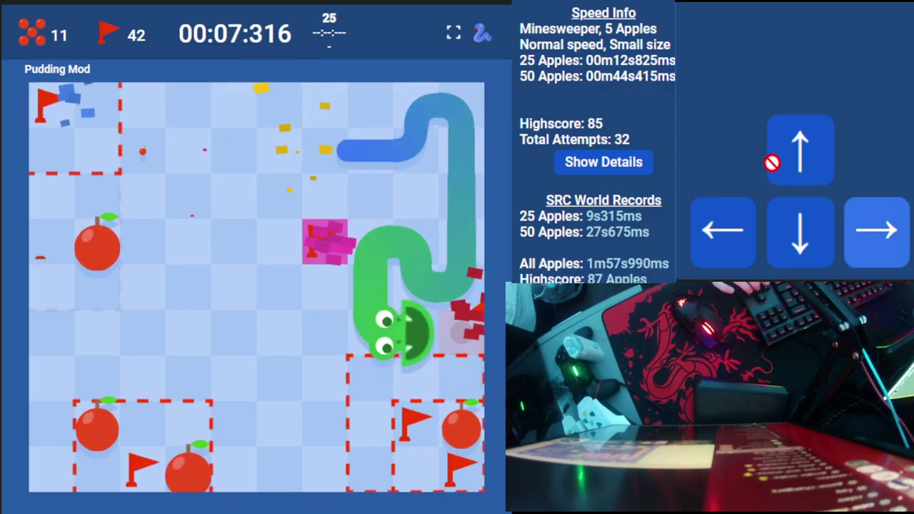
pyautogui.press('Down')
pyautogui.press('Left')
pyautogui.press('Down')
pyautogui.press('Left')
pyautogui.press('Up')
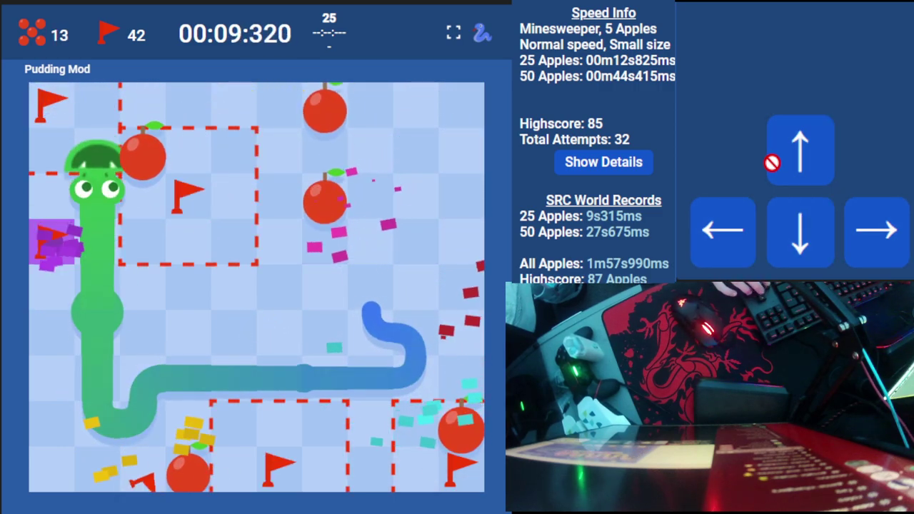
# Eat apples heading right, along the top row, and down the right edge.
pyautogui.press('Right')
pyautogui.press('Down')
pyautogui.press('Right')
pyautogui.press('Up')
pyautogui.press('Right')
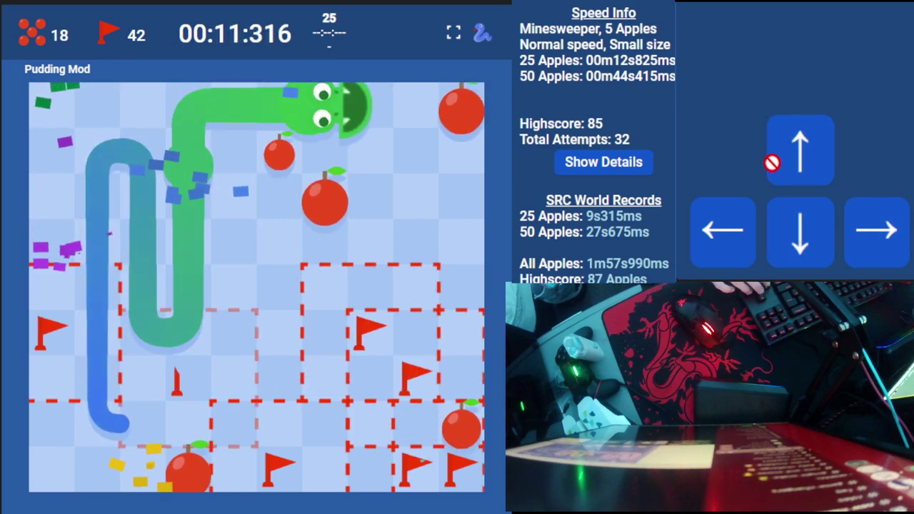
pyautogui.press('Down')
# Zigzag the snake leftward through the middle, avoiding its own body.
pyautogui.press('Left')
pyautogui.press('Up')
pyautogui.press('Left')
pyautogui.press('Down')
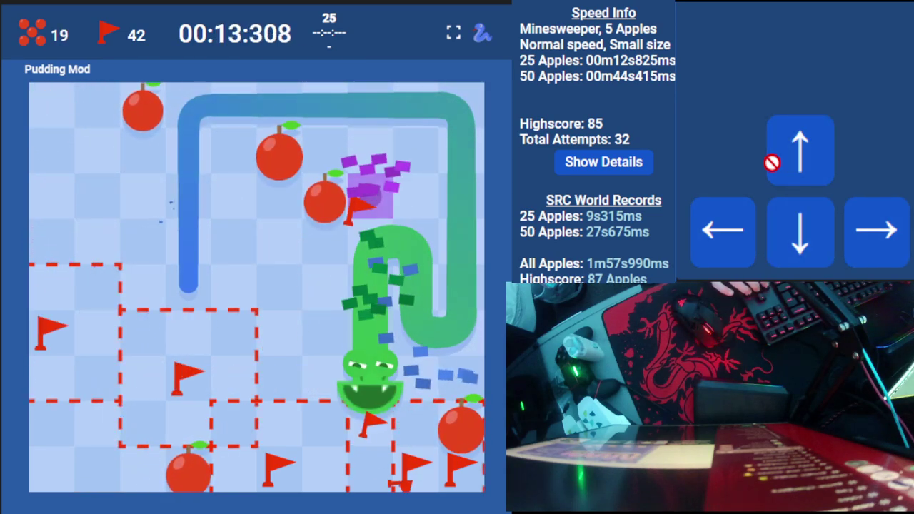
pyautogui.press('Left')
pyautogui.press('Up')
pyautogui.press('Left')
pyautogui.press('Down')
# Keep zigzagging up and down columns toward the left, eating bottom apples.
pyautogui.press('Left')
pyautogui.press('Up')
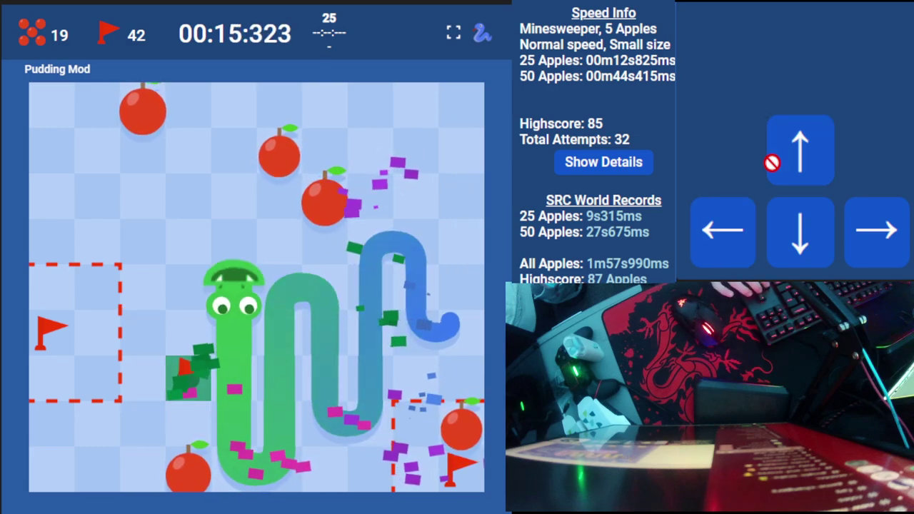
pyautogui.press('Down')
pyautogui.press('Left')
pyautogui.press('Up')
pyautogui.press('Left')
pyautogui.press('Down')
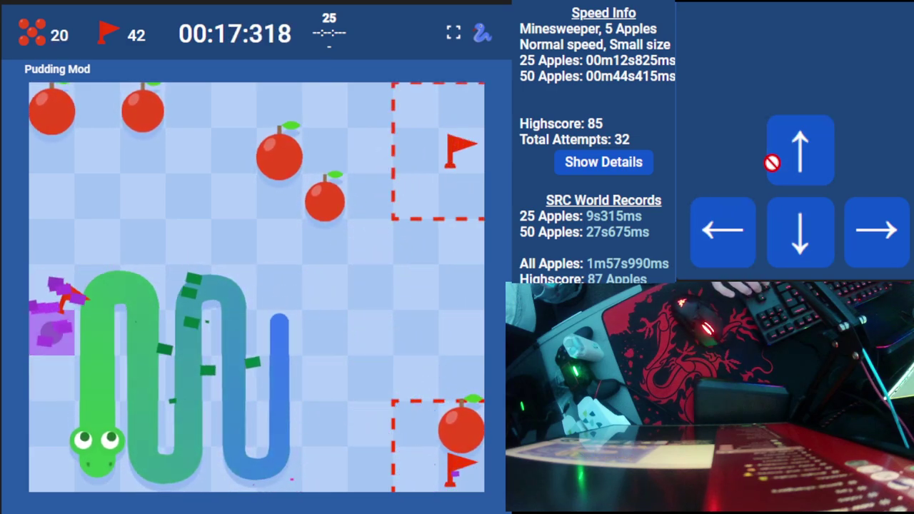
# Take the last apples via the left edge and top row, triggering the 00:20:385 split.
pyautogui.press('Left')
pyautogui.press('Up')
pyautogui.press('Right')
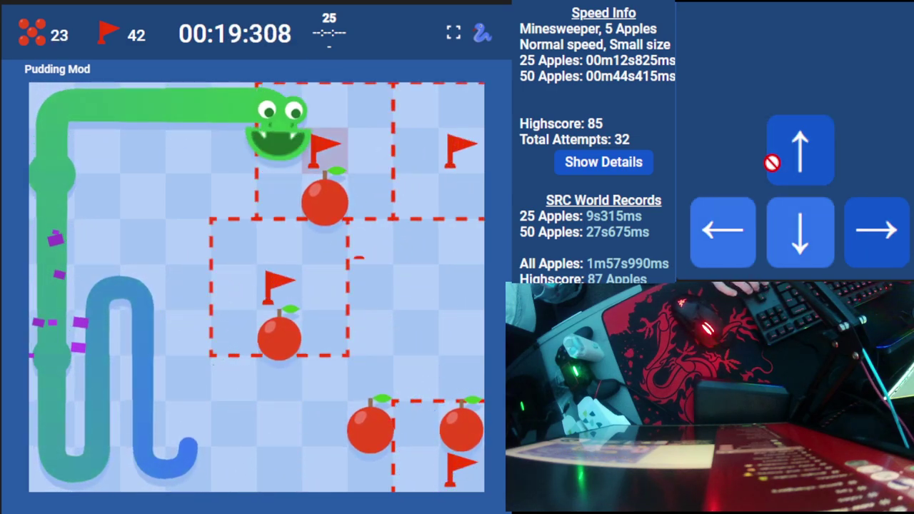
pyautogui.press('Down')
pyautogui.press('Left')
pyautogui.press('Down')
pyautogui.press('Right')
# Zig-zag the snake across the top of the board, eating the first apples.
pyautogui.press('Up')
pyautogui.press('Right')
pyautogui.press('Down')
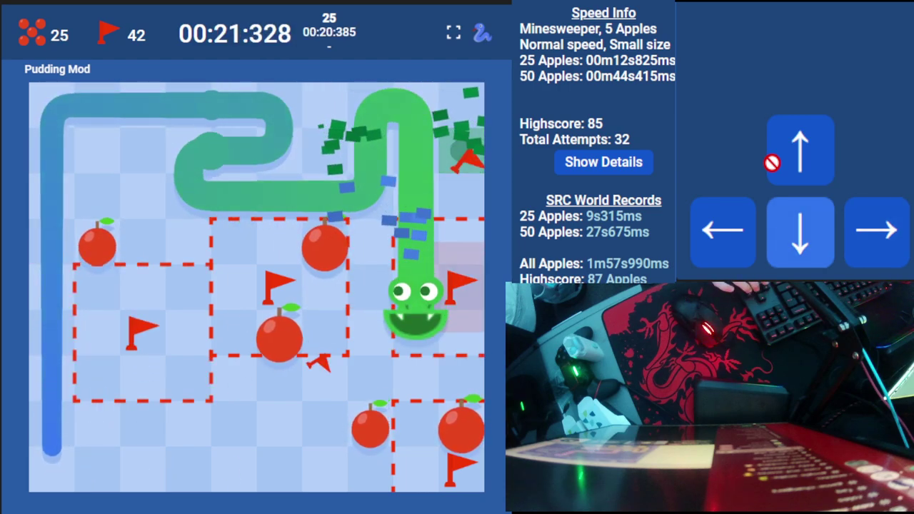
pyautogui.press('Left')
pyautogui.press('Up')
pyautogui.press('Left')
pyautogui.press('Down')
pyautogui.press('Left')
pyautogui.press('Up')
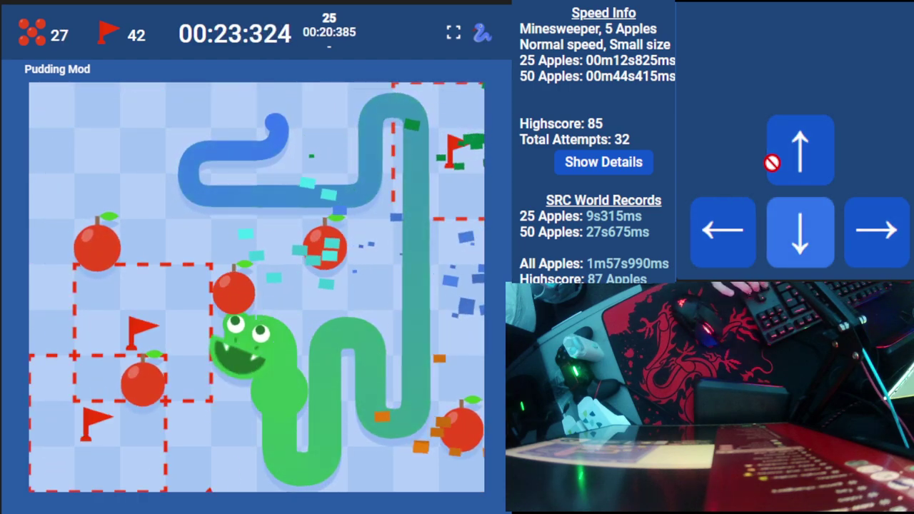
pyautogui.press('Left')
pyautogui.press('Up')
pyautogui.press('Right')
pyautogui.press('Up')
pyautogui.press('Left')
pyautogui.press('Up')
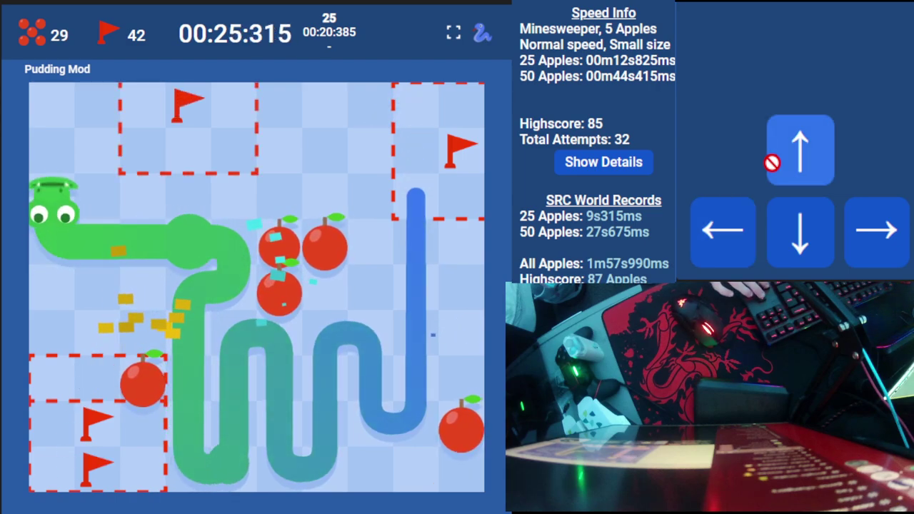
pyautogui.press('Right')
pyautogui.press('Down')
pyautogui.press('Right')
pyautogui.press('Up')
pyautogui.press('Right')
pyautogui.press('Down')
pyautogui.press('Right')
pyautogui.press('Up')
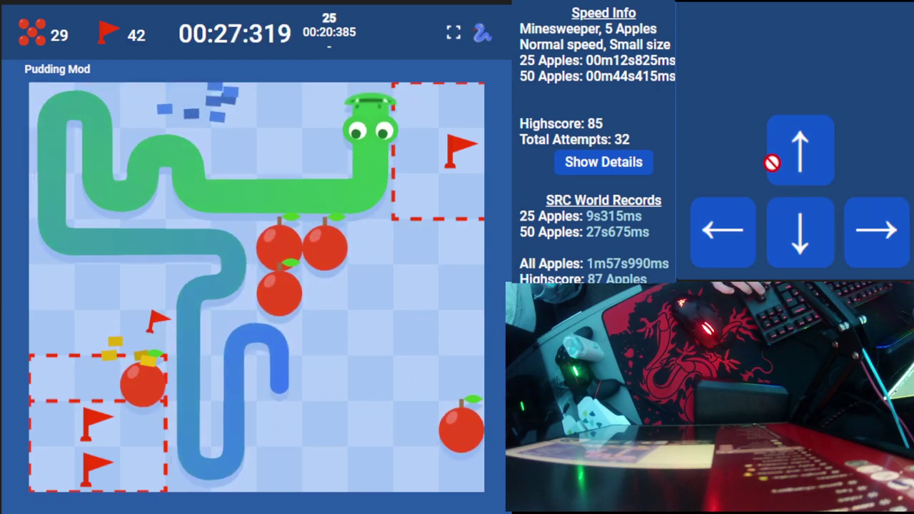
# Run the snake down the right column, weave left along the bottom, then return along the top row.
pyautogui.press('Down')
pyautogui.press('Left')
pyautogui.press('Up')
pyautogui.press('Left')
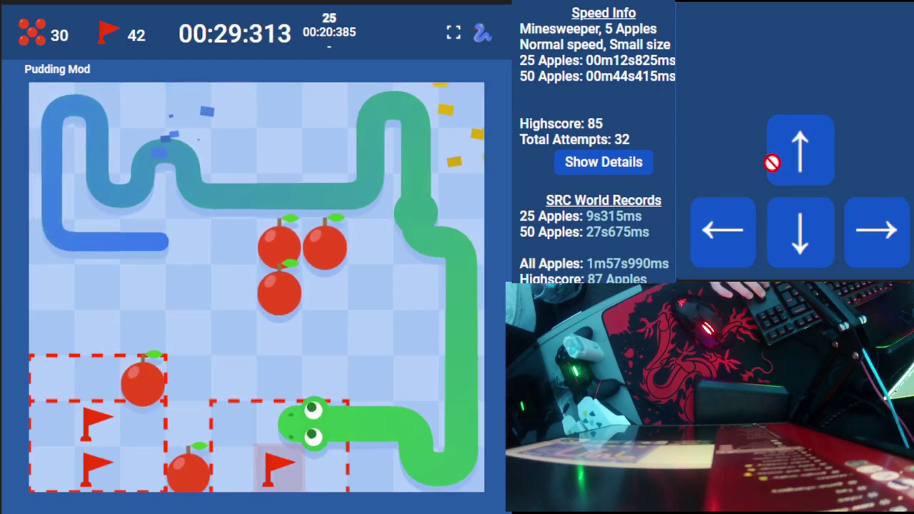
pyautogui.press('Down')
pyautogui.press('Left')
pyautogui.press('Up')
pyautogui.press('Left')
pyautogui.press('Down')
pyautogui.press('Left')
pyautogui.press('Up')
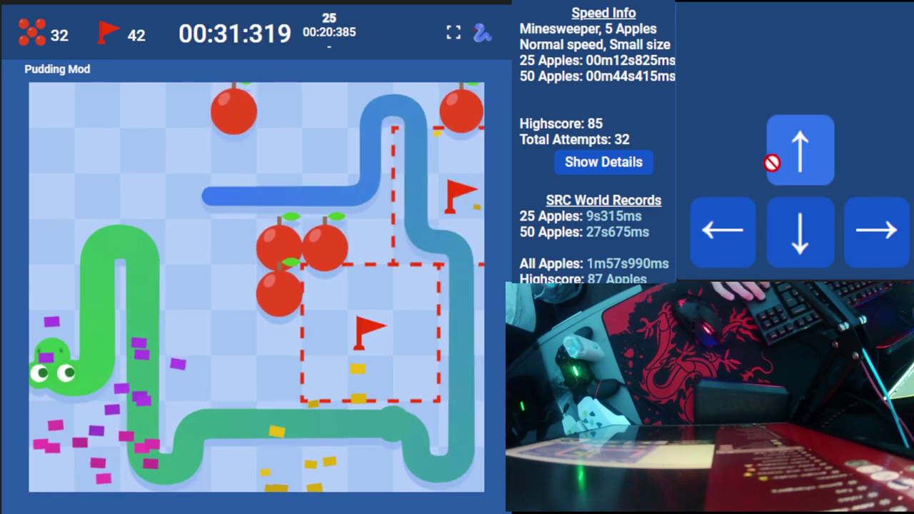
pyautogui.press('Right')
# Weave the snake leftward through the apple cluster, then return along the top row.
pyautogui.press('Down')
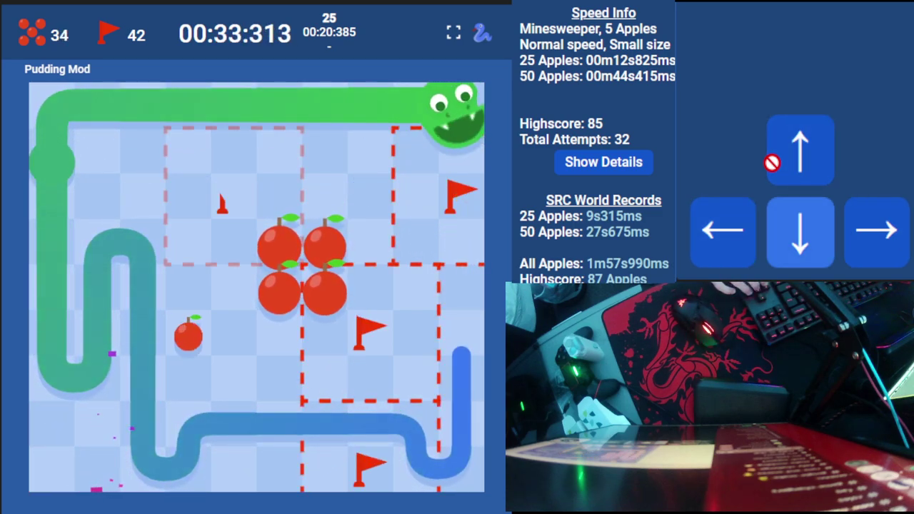
pyautogui.press('Left')
pyautogui.press('Down')
pyautogui.press('Left')
pyautogui.press('Up')
pyautogui.press('Left')
pyautogui.press('Down')
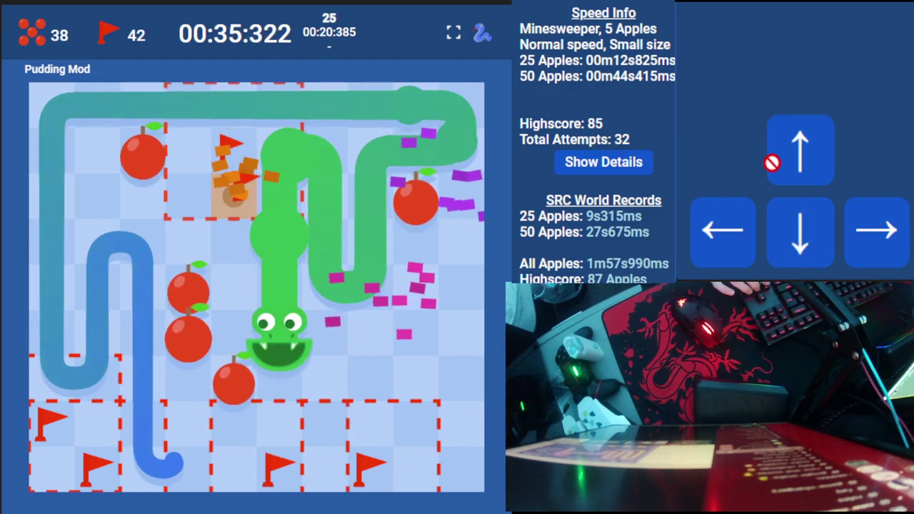
pyautogui.press('Left')
pyautogui.press('Up')
pyautogui.press('Left')
pyautogui.press('Down')
pyautogui.press('Left')
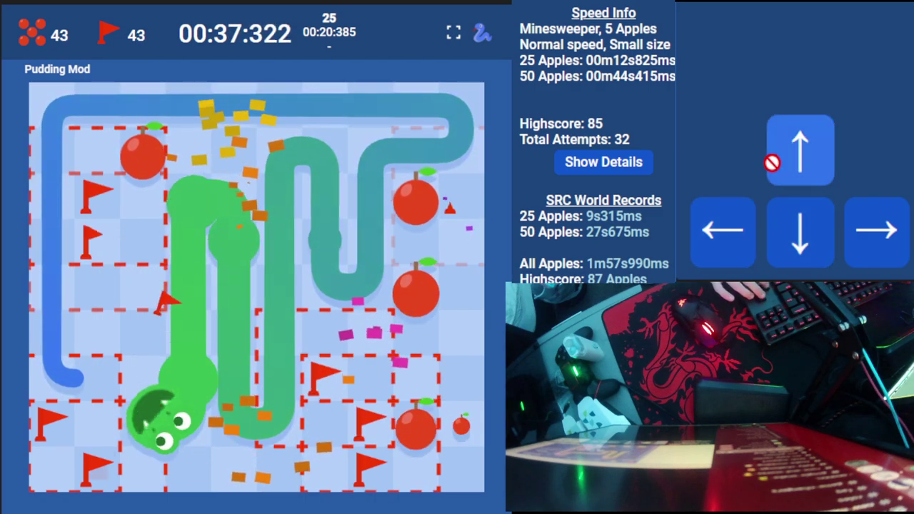
pyautogui.press('Up')
pyautogui.press('Left')
pyautogui.press('Down')
pyautogui.press('Left')
pyautogui.press('Up')
pyautogui.press('Right')
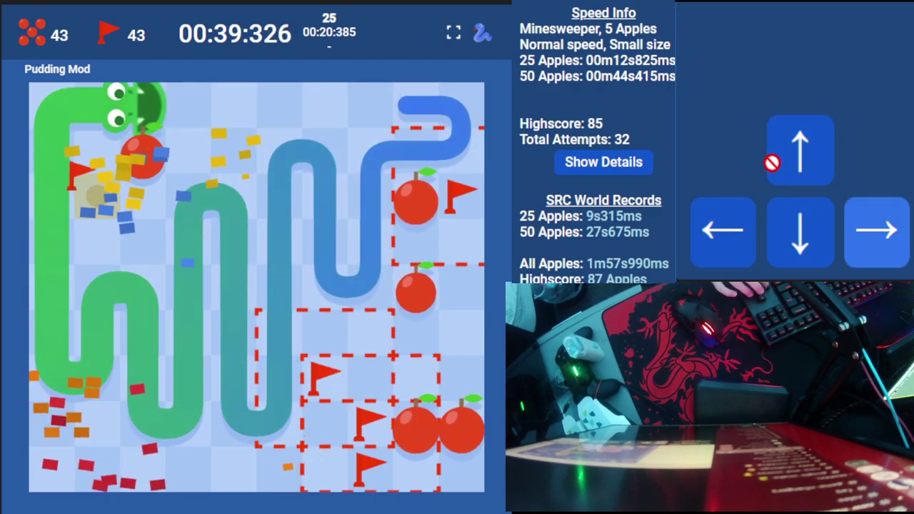
# Zig-zag the snake to the bottom-left corner, up the left edge and along the top.
pyautogui.press('Down')
pyautogui.press('Left')
pyautogui.press('Down')
pyautogui.press('Left')
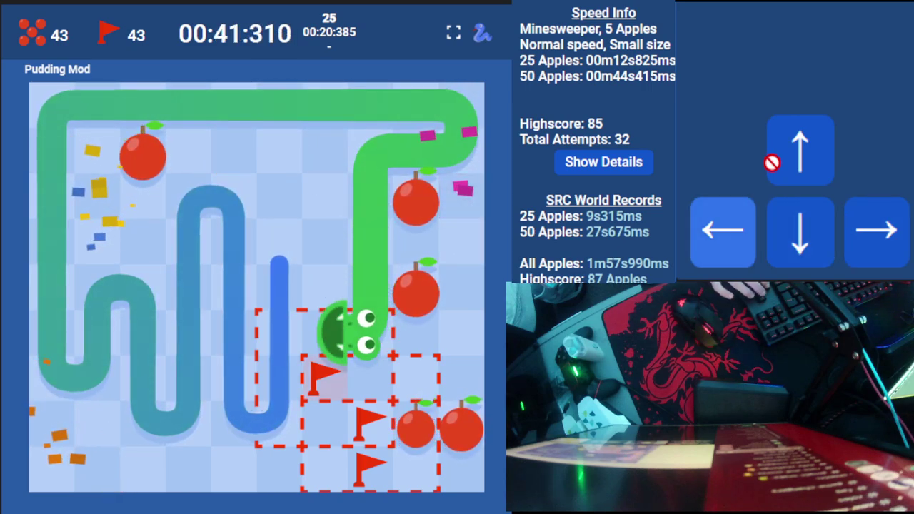
pyautogui.press('Up')
pyautogui.press('Down')
pyautogui.press('Left')
pyautogui.press('Up')
pyautogui.press('Left')
pyautogui.press('Down')
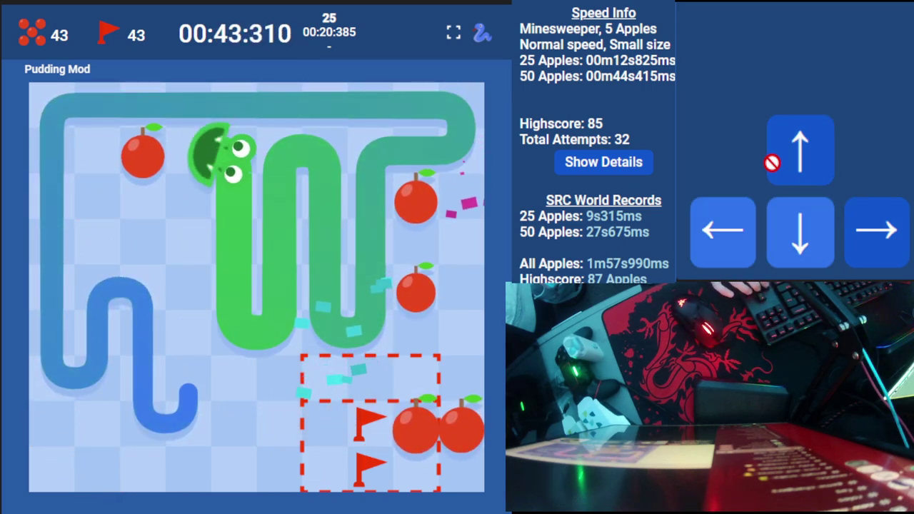
pyautogui.press('Left')
pyautogui.press('Up')
pyautogui.press('Left')
pyautogui.press('Up')
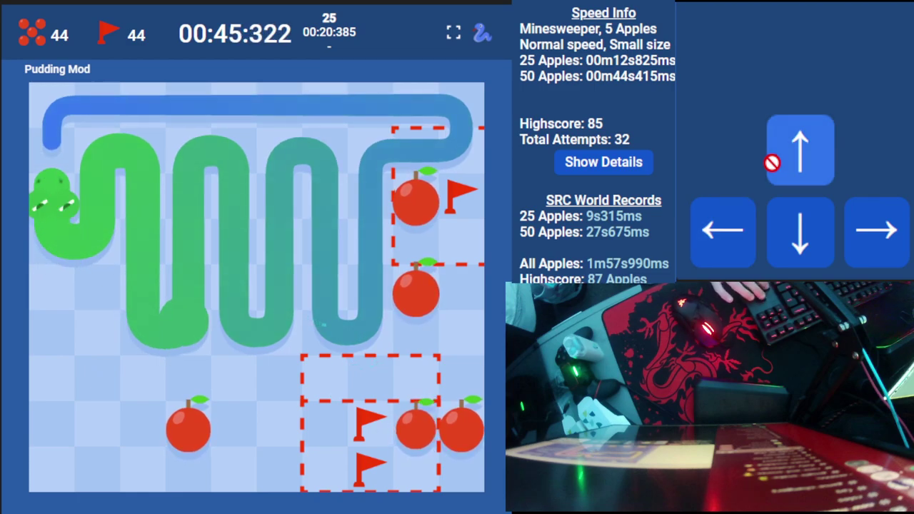
pyautogui.press('Right')
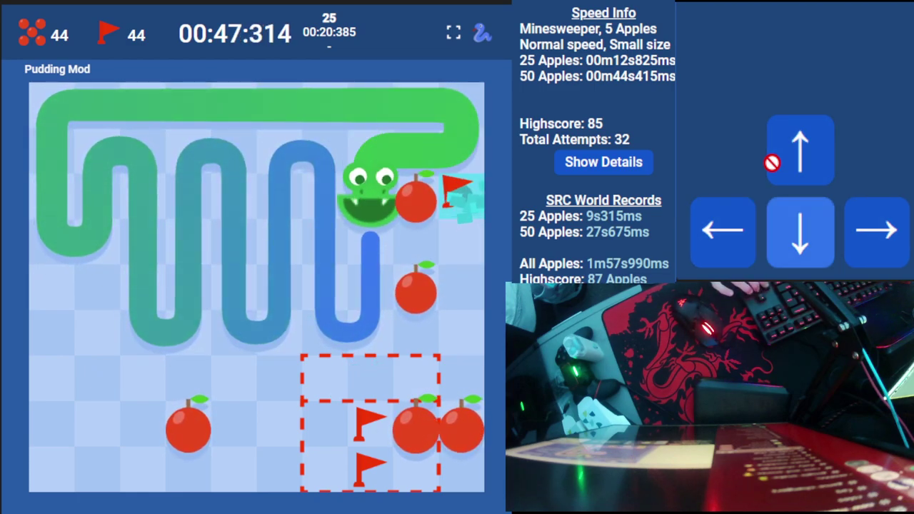
# Weave the snake down and left through the columns to eat the bottom apple.
pyautogui.press('Left')
pyautogui.press('Up')
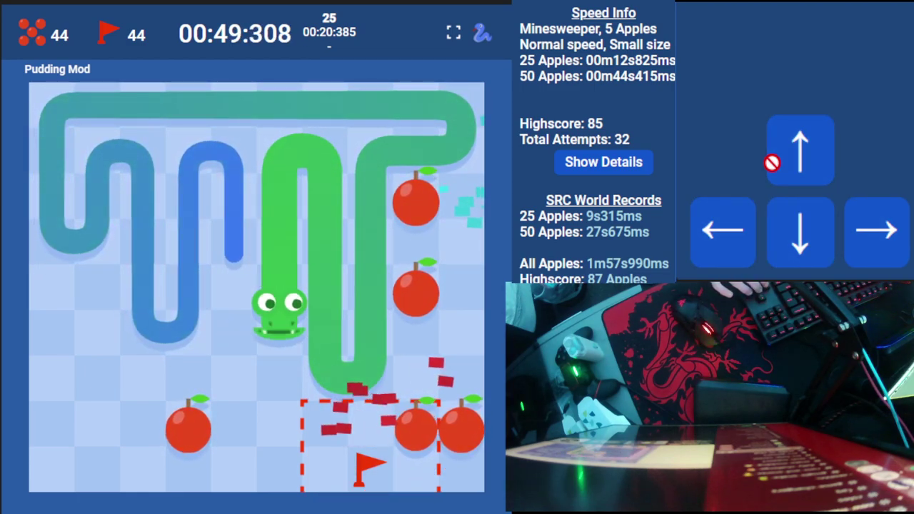
pyautogui.press('Left')
pyautogui.press('Down')
pyautogui.press('Up')
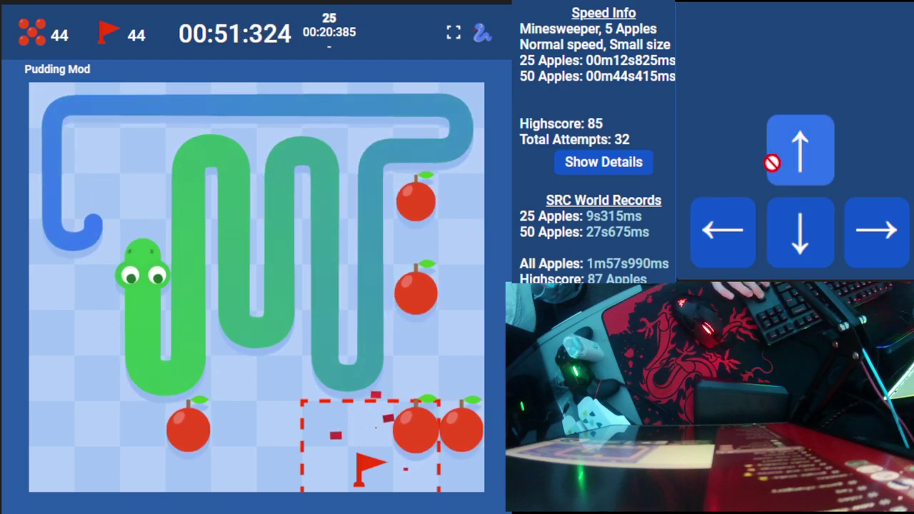
pyautogui.press('Up')
pyautogui.press('Right')
pyautogui.press('Down')
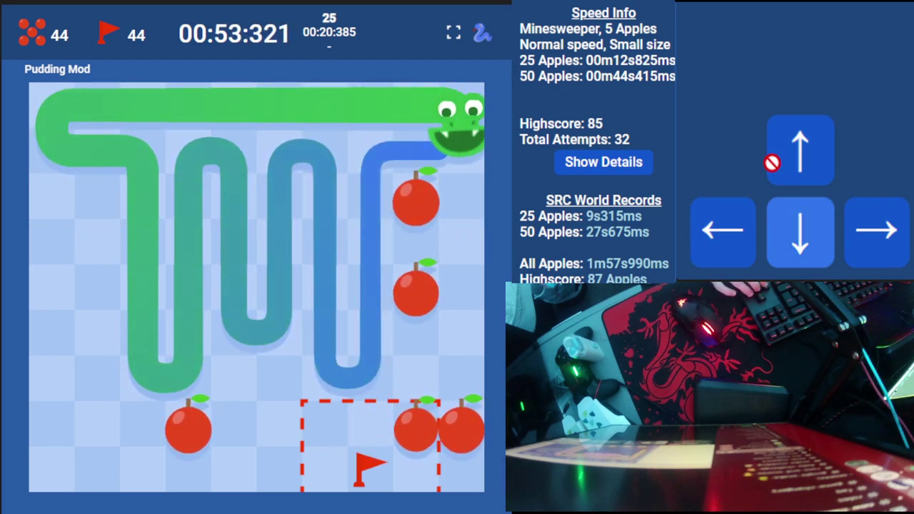
pyautogui.press('Left')
pyautogui.press('Down')
pyautogui.press('Left')
pyautogui.press('Up')
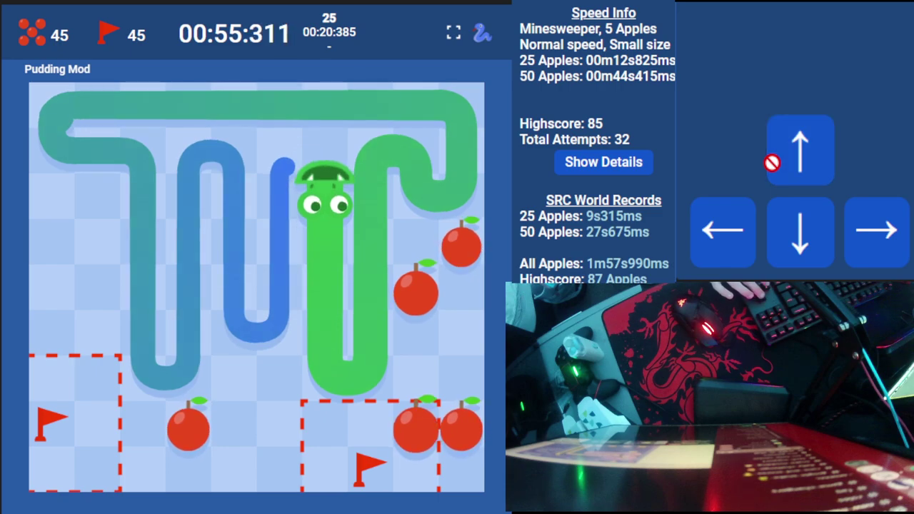
pyautogui.press('Left')
pyautogui.press('Up')
pyautogui.press('Down')
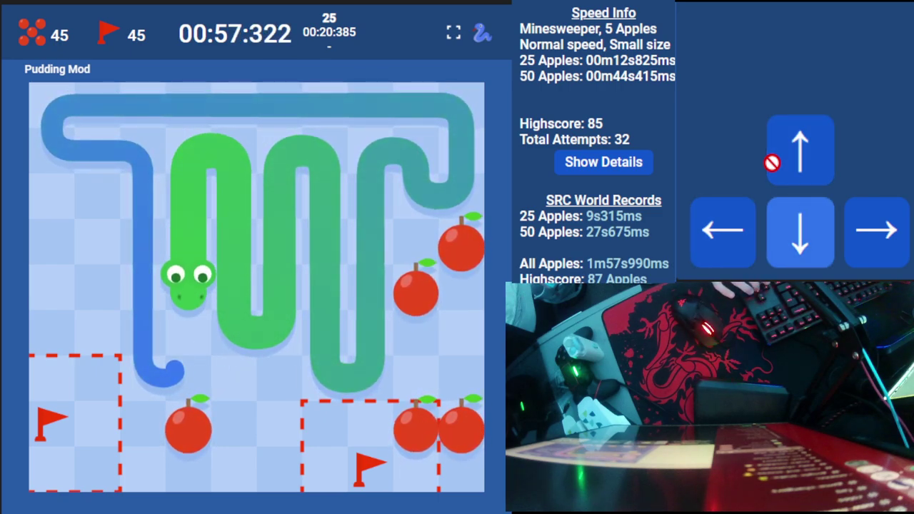
pyautogui.press('Left')
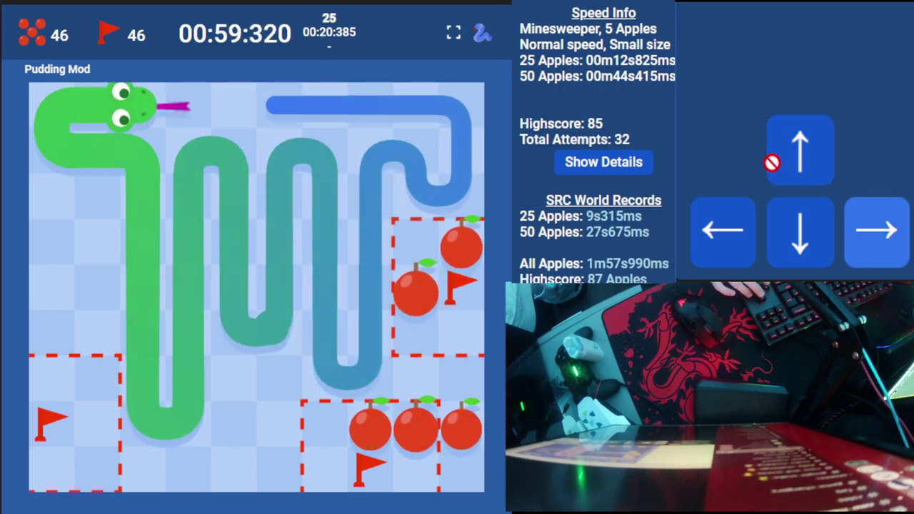
# Weave through the boxed apples and sweep the remaining columns, reaching 50 apples at 01:11:145.
pyautogui.press('Down')
pyautogui.press('Left')
pyautogui.press('Up')
pyautogui.press('Left')
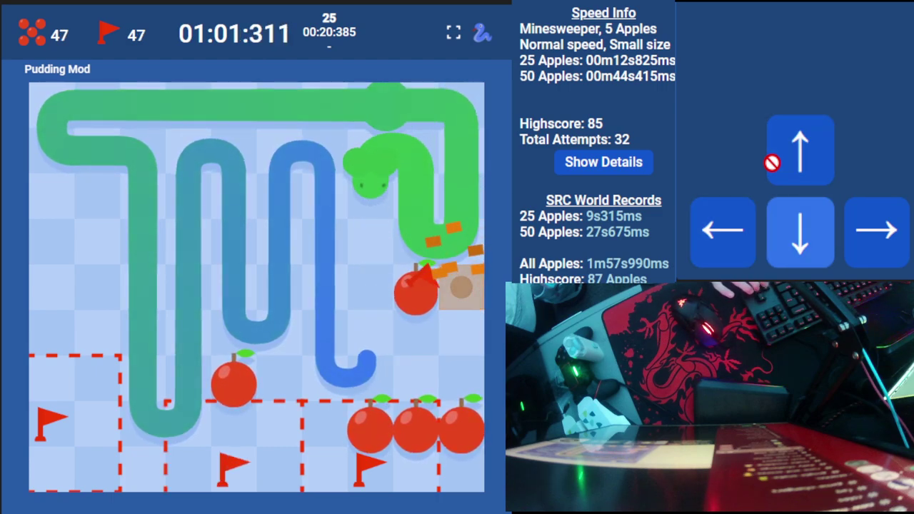
pyautogui.press('Down')
pyautogui.press('Right')
pyautogui.press('Down')
pyautogui.press('Left')
pyautogui.press('Up')
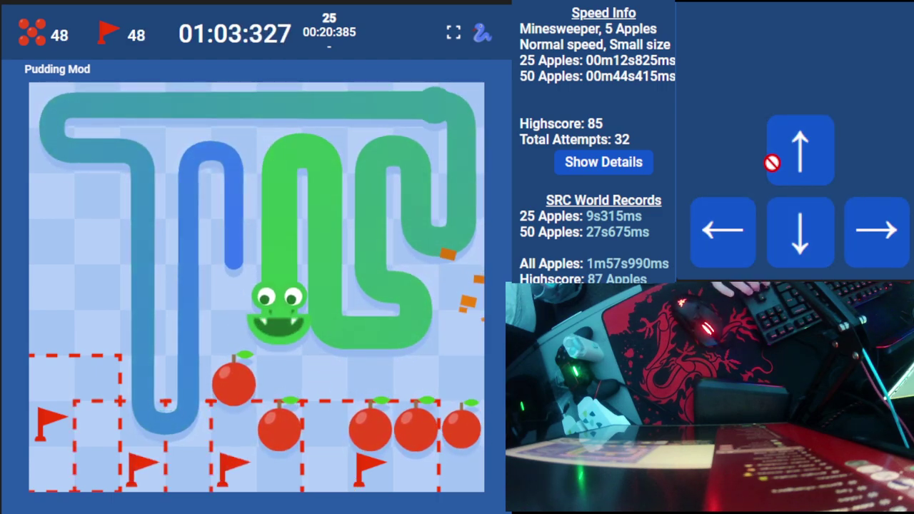
pyautogui.press('Left')
pyautogui.press('Up')
pyautogui.press('Left')
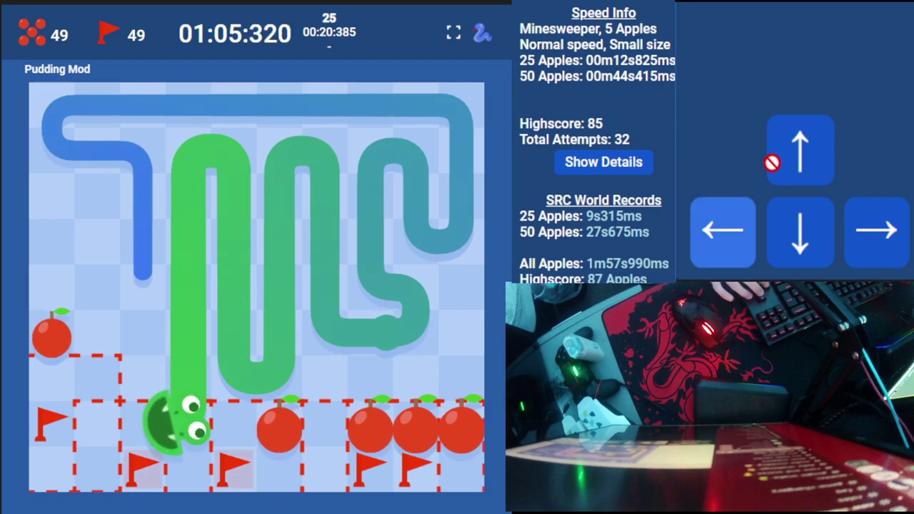
pyautogui.press('Up')
pyautogui.press('Left')
pyautogui.press('Down')
pyautogui.press('Left')
pyautogui.press('Up')
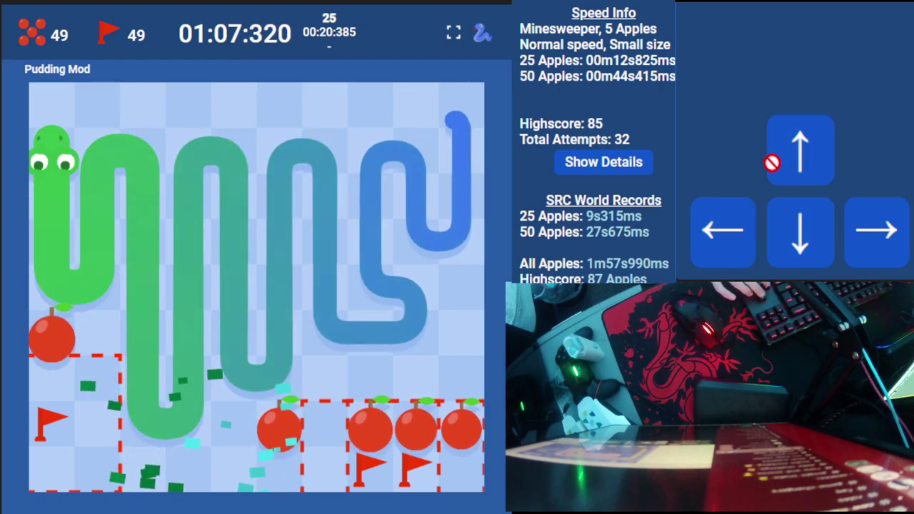
pyautogui.press('Right')
pyautogui.press('Down')
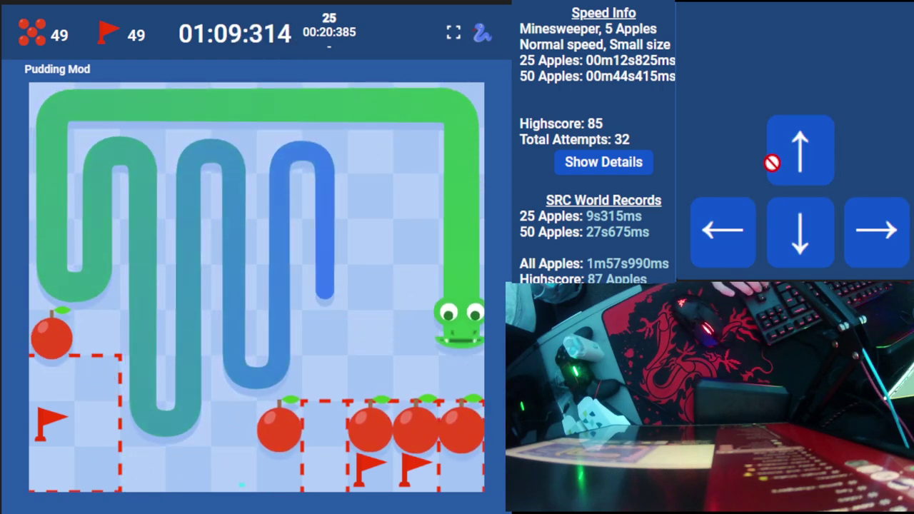
pyautogui.press('Left')
pyautogui.press('Up')
# Eat the bottom apple to reach 50, then weave up and down the middle columns.
pyautogui.press('Down')
pyautogui.press('Left')
pyautogui.press('Up')
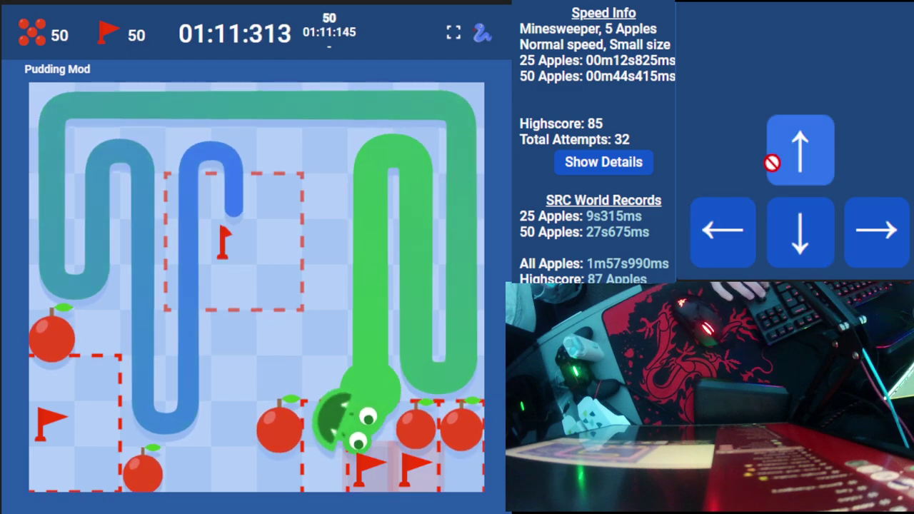
pyautogui.press('Left')
pyautogui.press('Down')
pyautogui.press('Left')
pyautogui.press('Up')
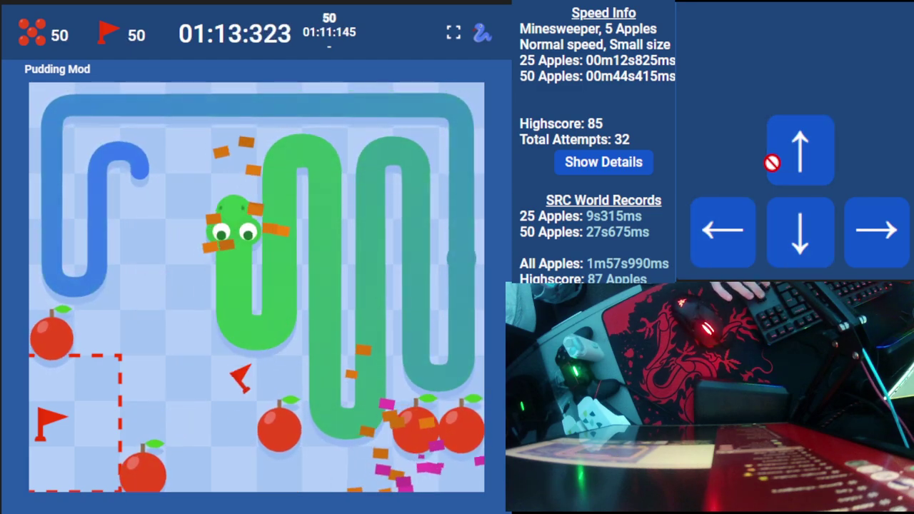
# Zig-zag left across the upper board, climb the left edge and run along the top row.
pyautogui.press('Up')
pyautogui.press('Left')
pyautogui.press('Down')
pyautogui.press('Left')
pyautogui.press('Up')
pyautogui.press('Right')
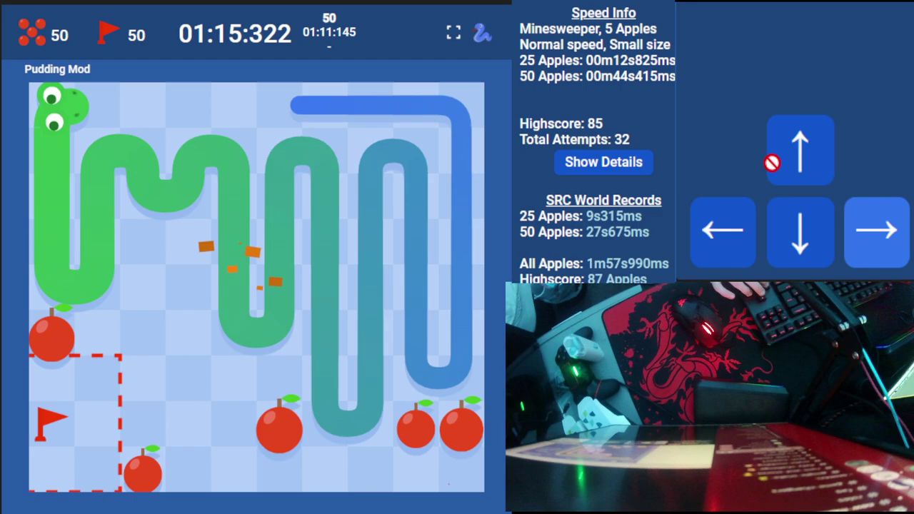
# Snake through the right-hand columns and eat apple 51.
pyautogui.press('Left')
pyautogui.press('Up')
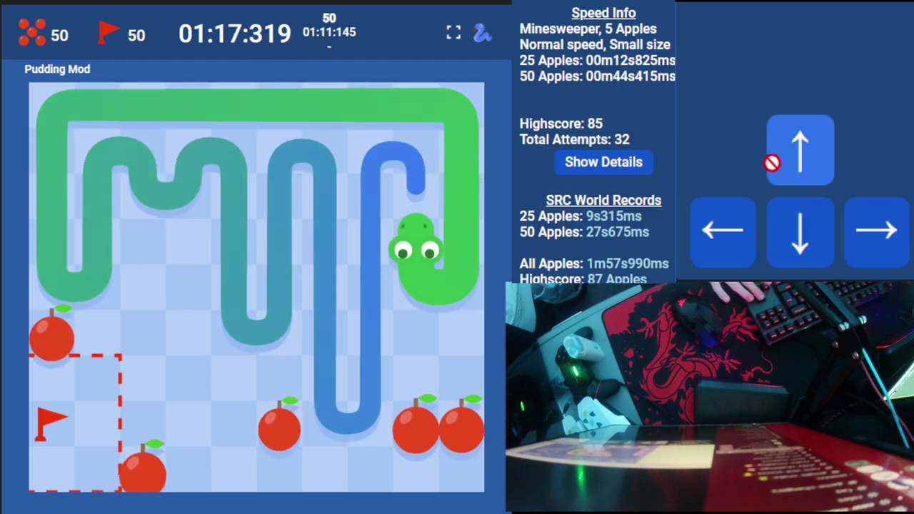
pyautogui.press('Left')
pyautogui.press('Down')
pyautogui.press('Left')
pyautogui.press('Right')
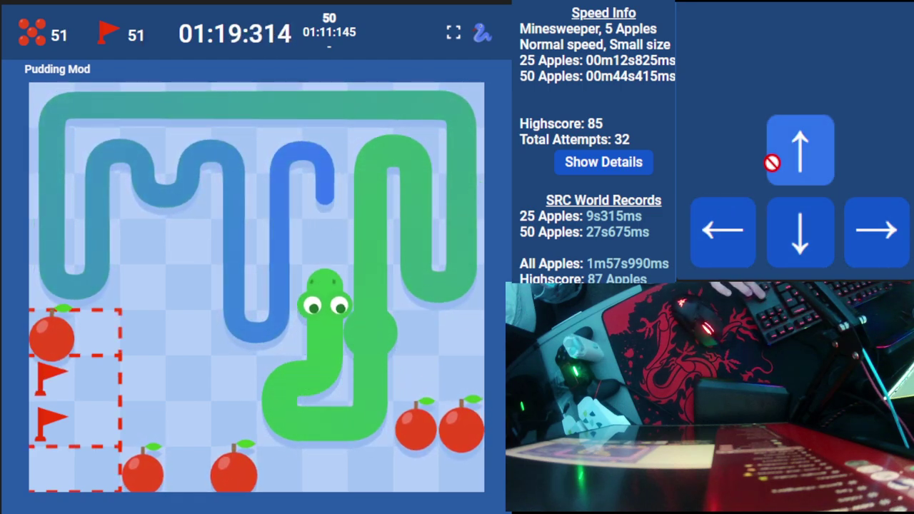
pyautogui.press('Left')
pyautogui.press('Down')
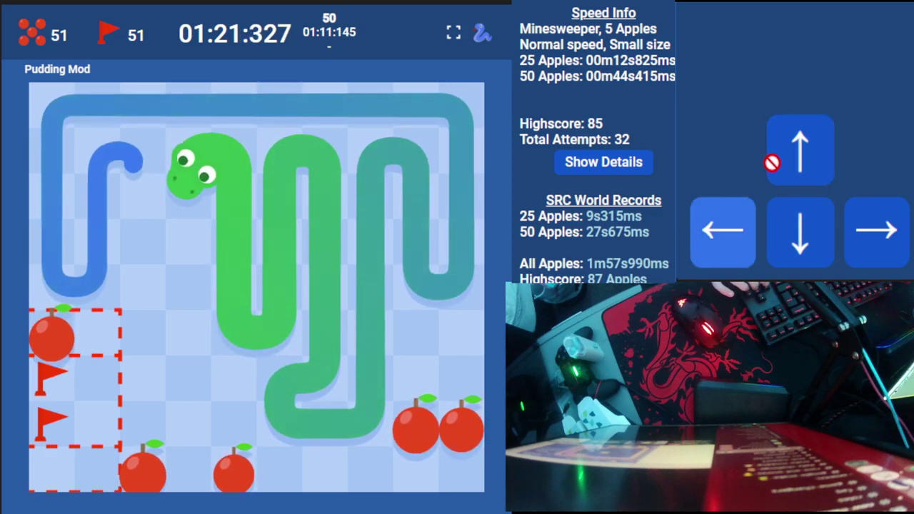
# Dip along the top row to eat the apple on the left, then head right.
pyautogui.press('Left')
pyautogui.press('Up')
pyautogui.press('Left')
pyautogui.press('Up')
pyautogui.press('Right')
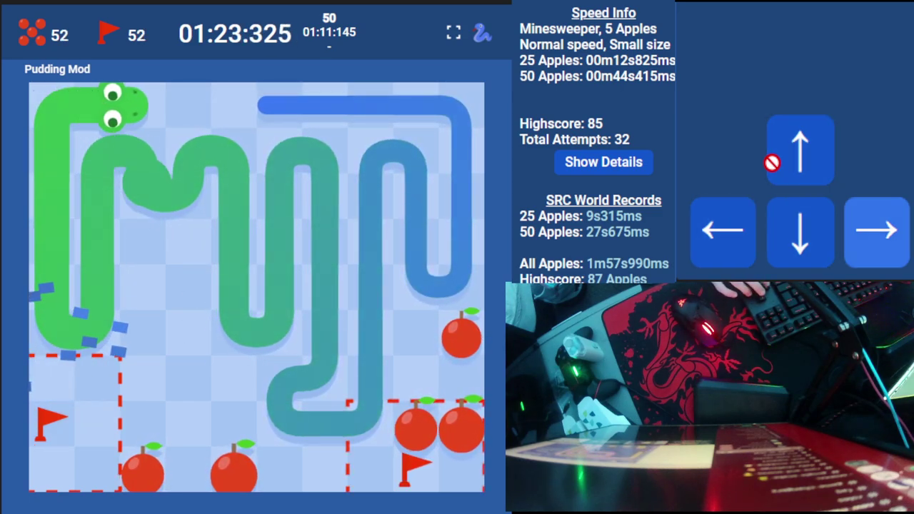
# Eat the apples below the head while weaving columns down and back up.
pyautogui.press('Left')
pyautogui.press('Up')
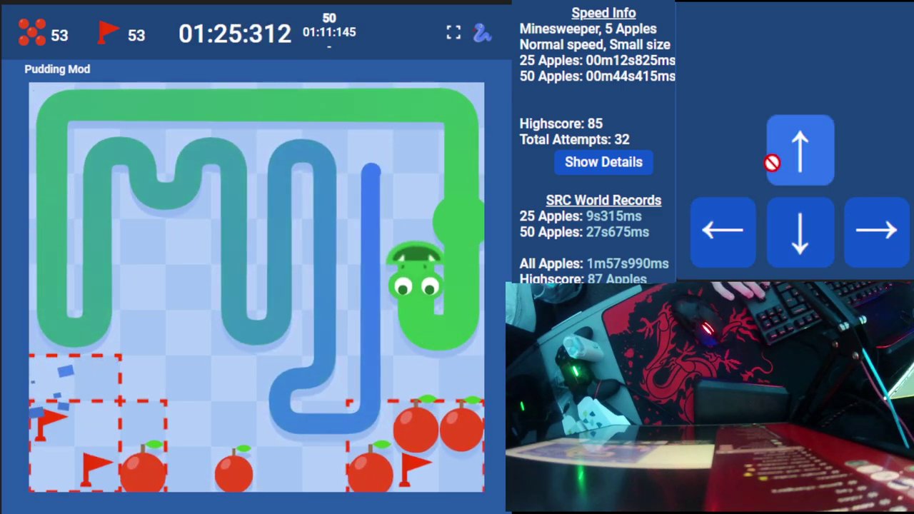
pyautogui.press('Left')
pyautogui.press('Up')
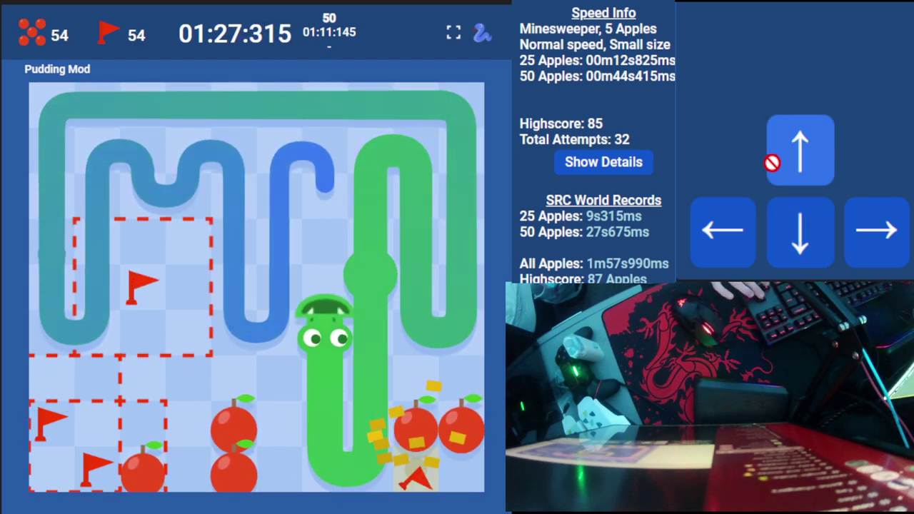
pyautogui.press('Left')
pyautogui.press('Down')
pyautogui.press('Left')
pyautogui.press('Up')
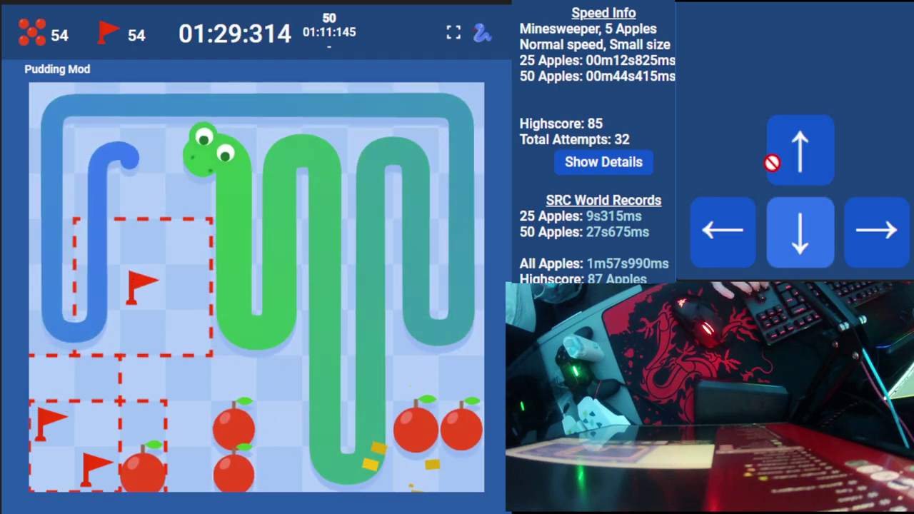
# Loop up the left edge, across the top row and down the right side, then weave a column.
pyautogui.press('Down')
pyautogui.press('Left')
pyautogui.press('Up')
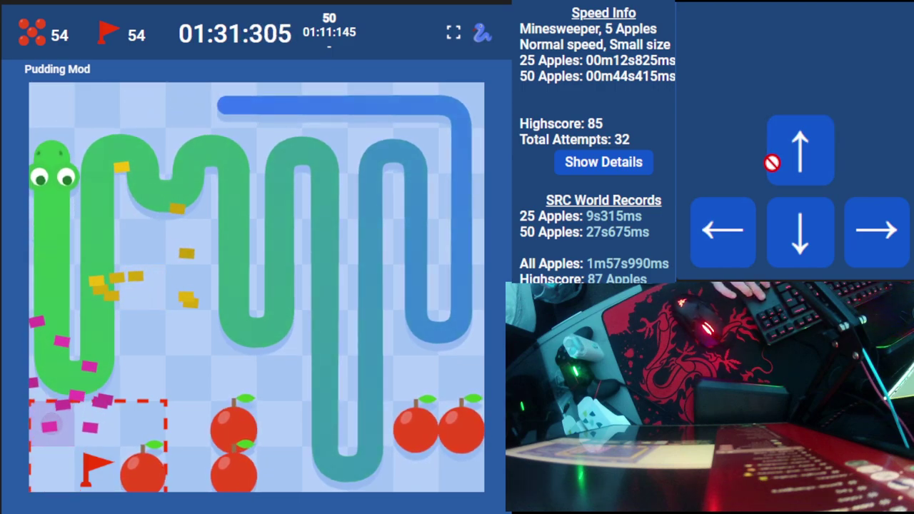
pyautogui.press('Right')
pyautogui.press('Down')
pyautogui.press('Left')
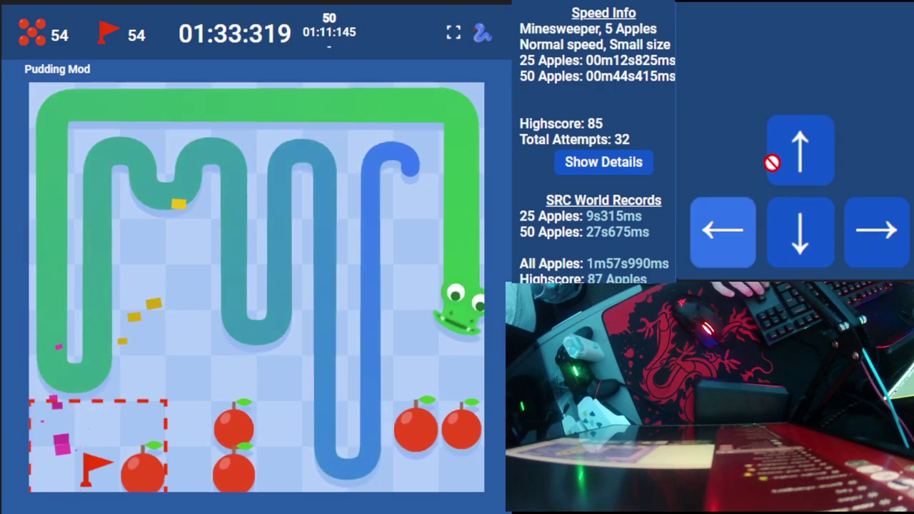
pyautogui.press('Up')
pyautogui.press('Left')
pyautogui.press('Down')
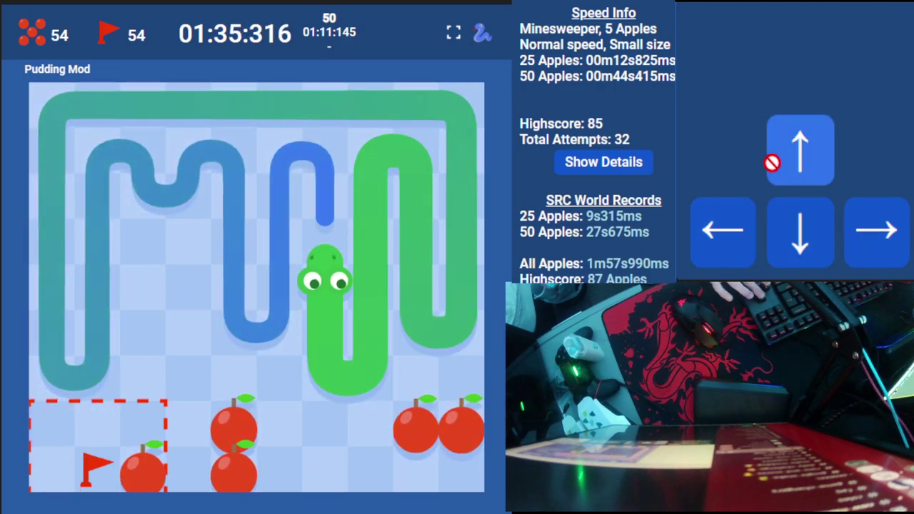
# Run up the next columns, loop the top row and head down the right side.
pyautogui.press('Left')
pyautogui.press('Up')
pyautogui.press('Left')
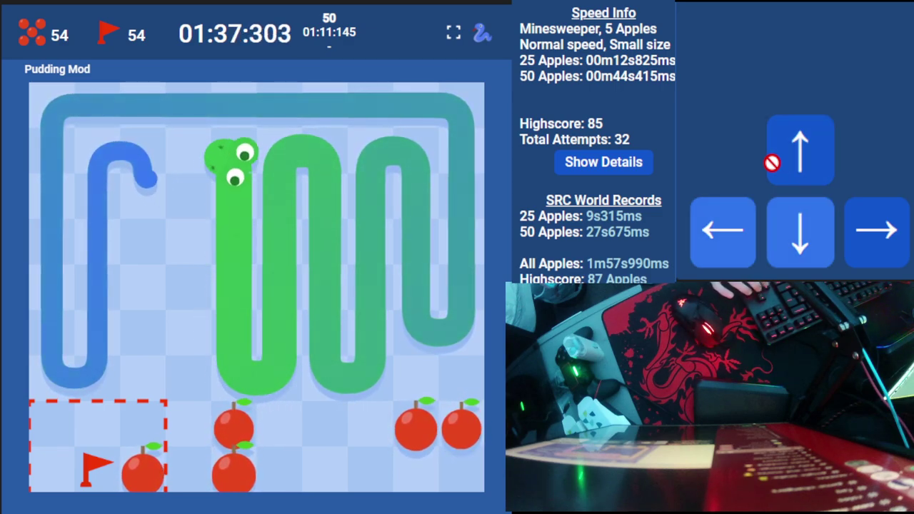
pyautogui.press('Left')
pyautogui.press('Up')
pyautogui.press('Left')
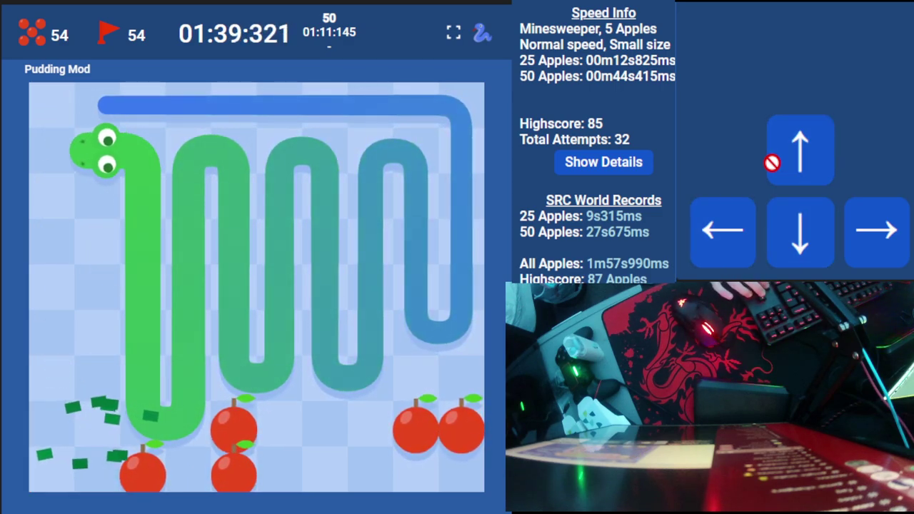
pyautogui.press('Up')
pyautogui.press('Right')
pyautogui.press('Down')
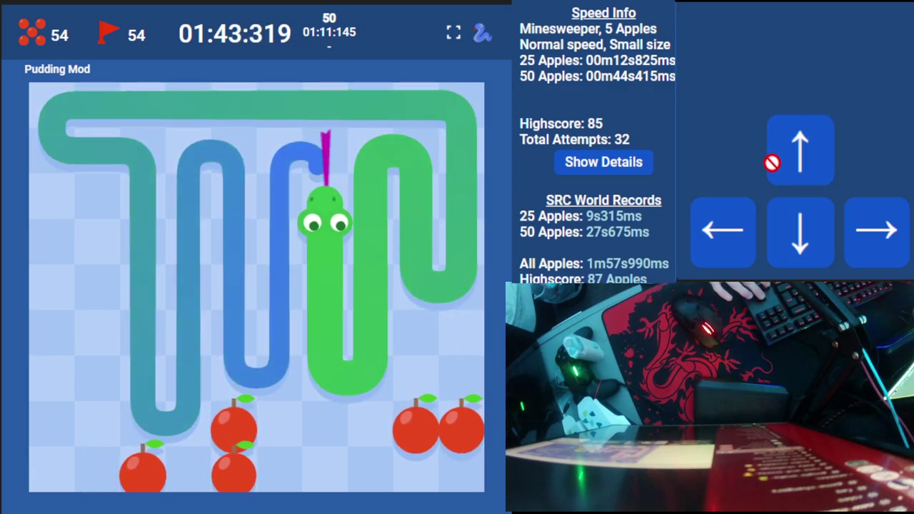
pyautogui.press('Left')
pyautogui.press('Down')
# Eat the next two apples, then circle up the left edge and across the top row.
pyautogui.press('Left')
pyautogui.press('Up')
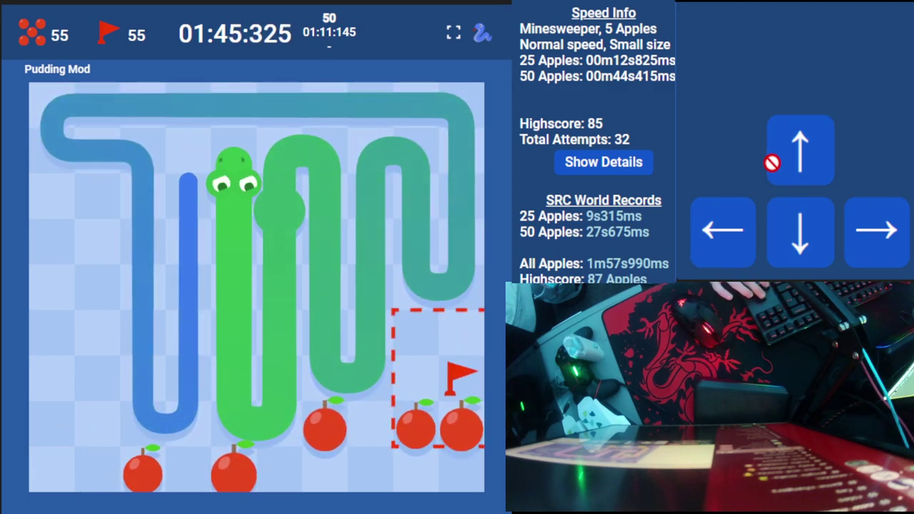
pyautogui.press('Left')
pyautogui.press('Up')
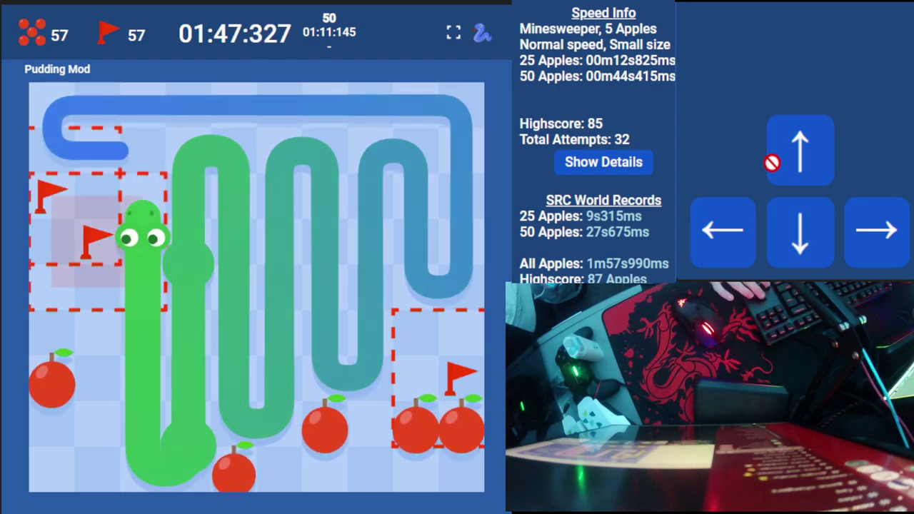
pyautogui.press('Left')
pyautogui.press('Up')
pyautogui.press('Right')
pyautogui.press('Down')
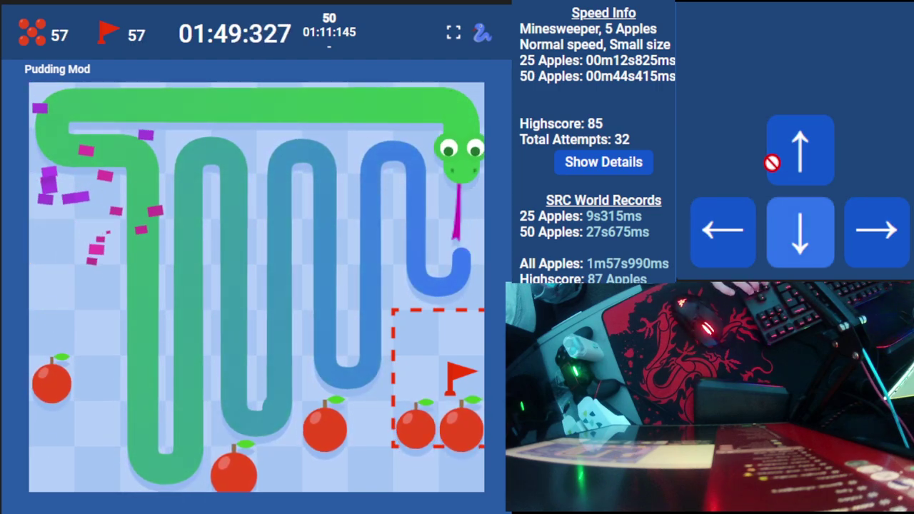
# Weave up and down through the middle columns.
pyautogui.press('Left')
pyautogui.press('Up')
pyautogui.press('Left')
pyautogui.press('Down')
pyautogui.press('Left')
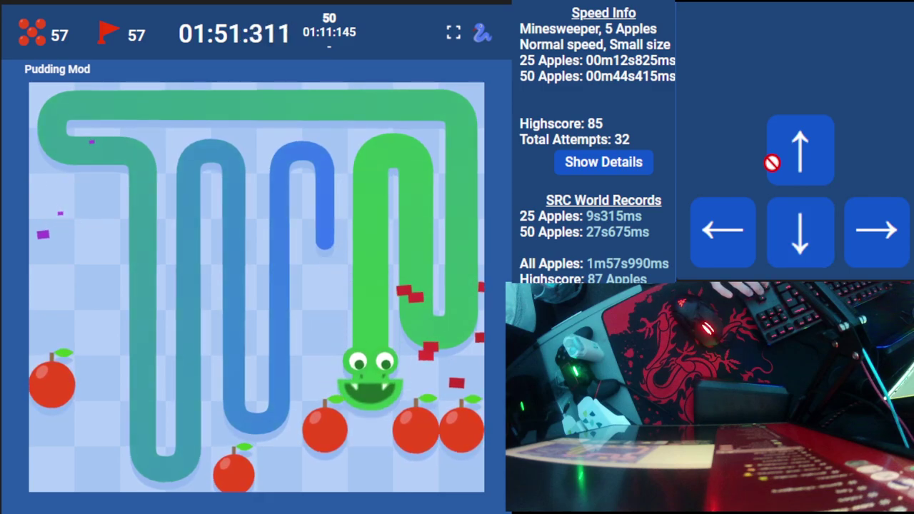
pyautogui.press('Up')
pyautogui.press('Left')
pyautogui.press('Up')
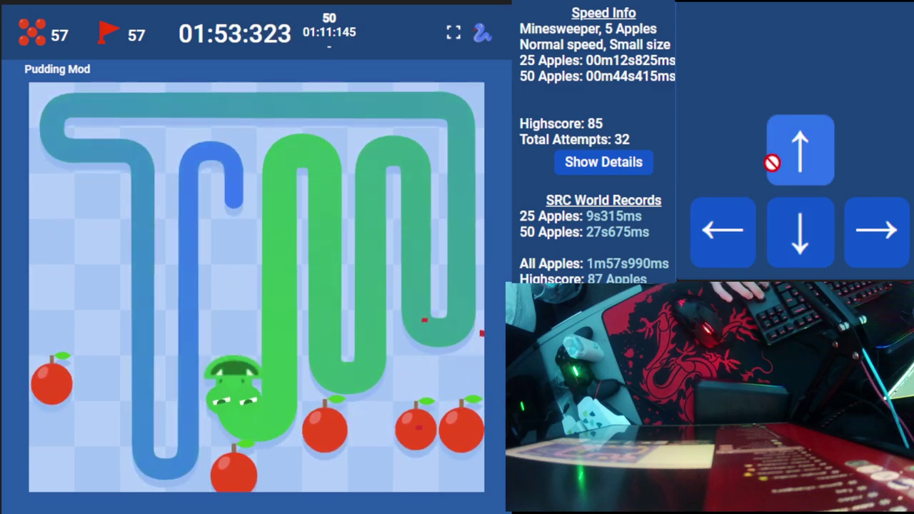
pyautogui.press('Left')
pyautogui.press('Down')
# Zigzag left along the bottom row and back up to the top row.
pyautogui.press('Left')
pyautogui.press('Up')
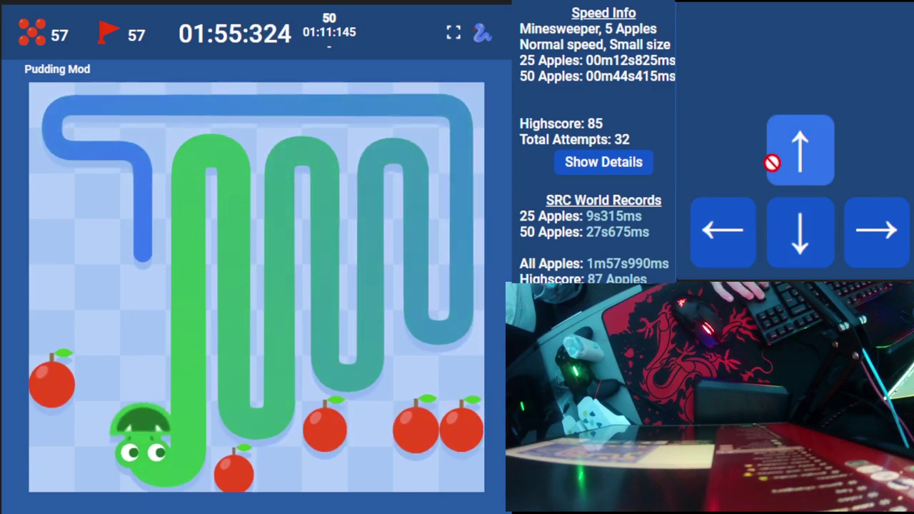
pyautogui.press('Left')
pyautogui.press('Down')
pyautogui.press('Left')
pyautogui.press('Up')
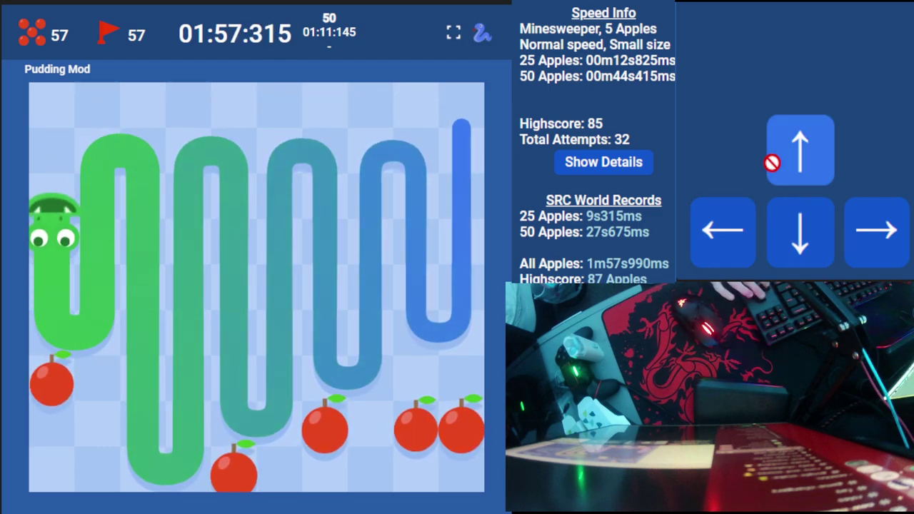
pyautogui.press('Right')
# Drop down a column from the top-right and climb back up.
pyautogui.press('Down')
pyautogui.press('Left')
pyautogui.press('Down')
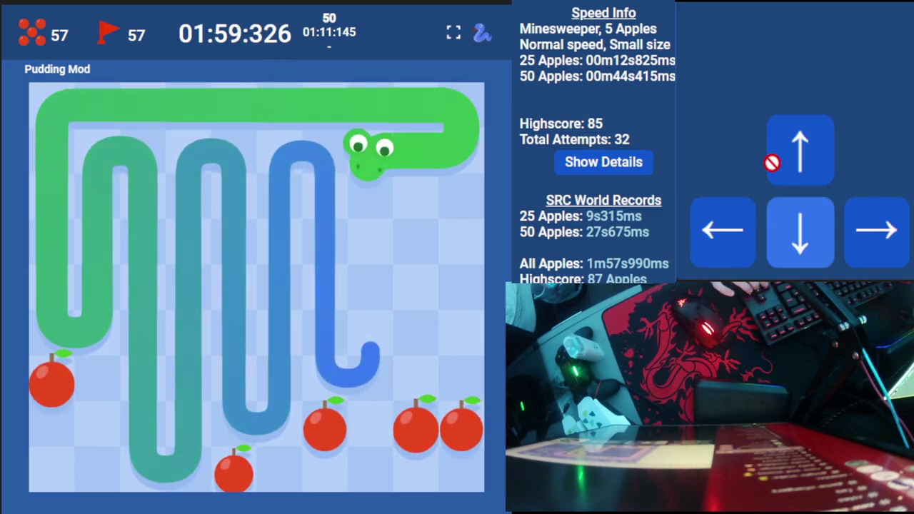
pyautogui.press('Left')
pyautogui.press('Up')
pyautogui.press('Down')
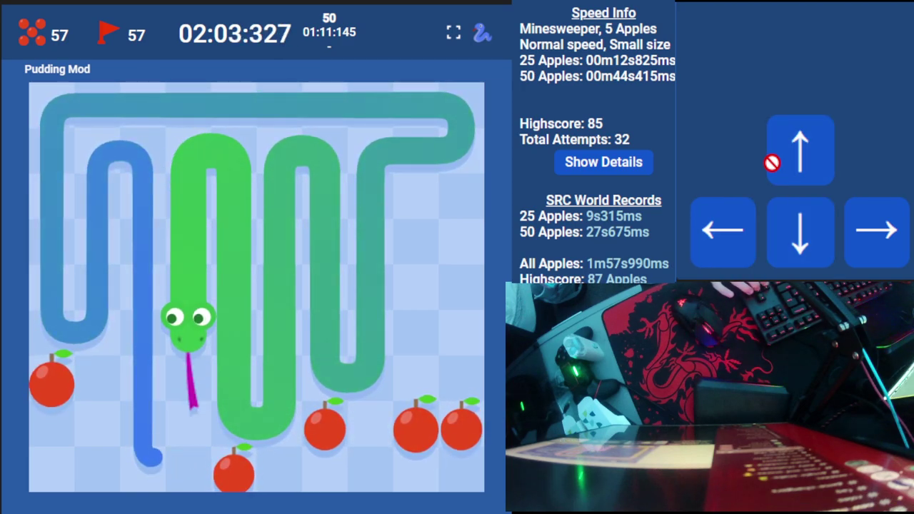
# Eat the lower-left apple for 58, then return up and right along the top row.
pyautogui.press('Left')
pyautogui.press('Down')
pyautogui.press('Left')
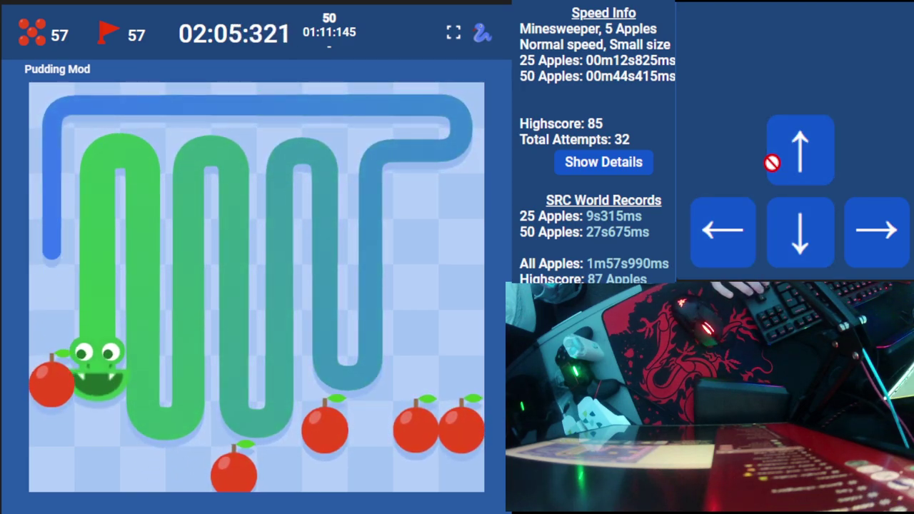
pyautogui.press('Up')
pyautogui.press('Right')
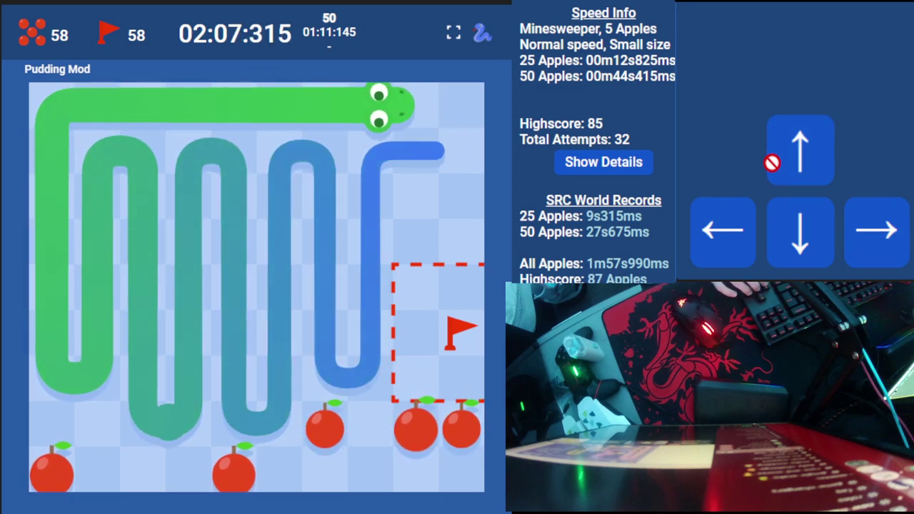
# Finish the zigzag through the columns and bring the snake up the left column.
pyautogui.press('Down')
pyautogui.press('Left')
pyautogui.press('Left')
pyautogui.press('Up')
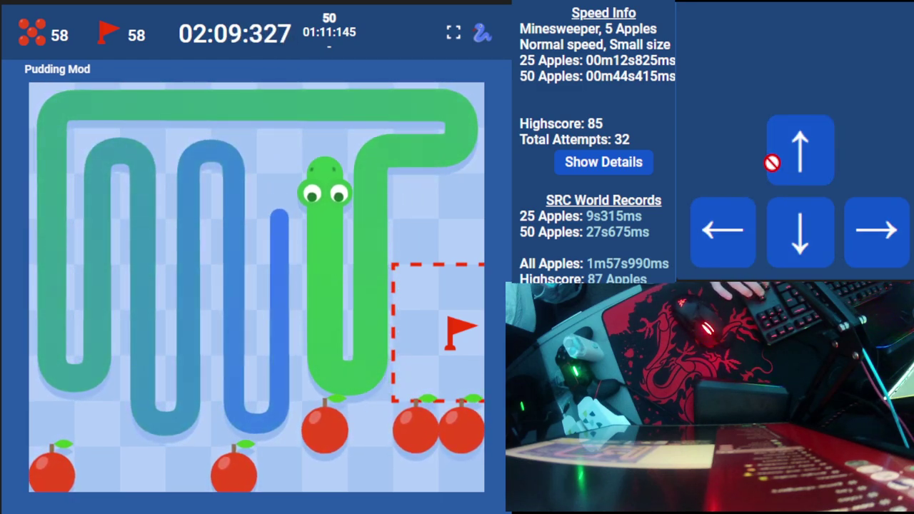
pyautogui.press('Up')
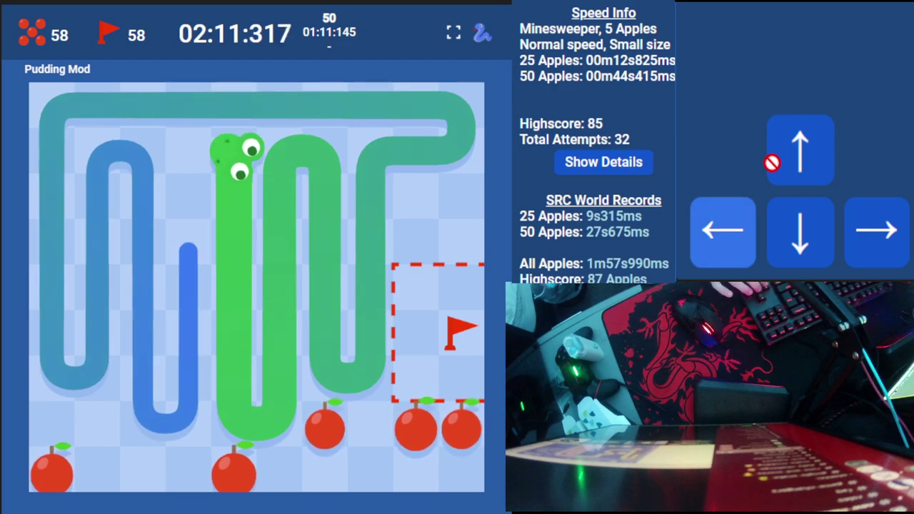
pyautogui.press('Down')
pyautogui.press('Left')
pyautogui.press('Up')
pyautogui.press('Left')
pyautogui.press('Down')
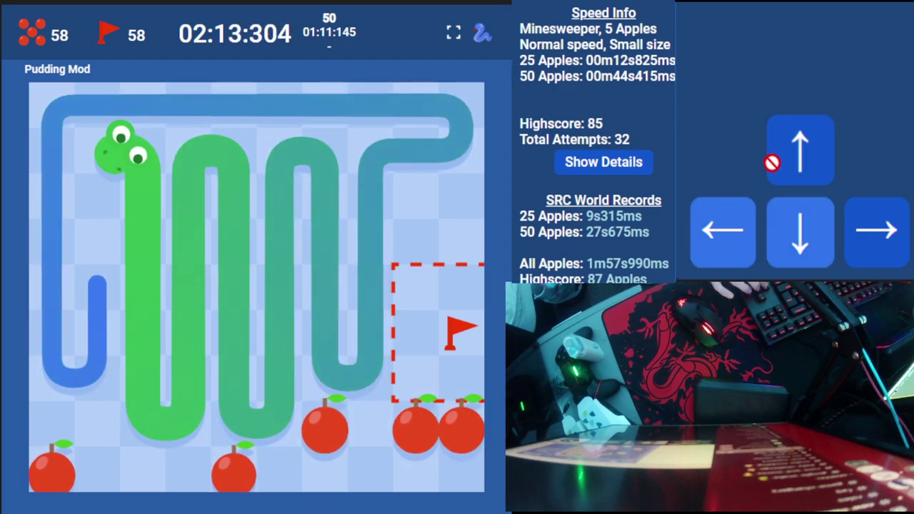
pyautogui.press('Left')
pyautogui.press('Up')
# Lap across the top and down the right edge, then zigzag left to eat the left apple.
pyautogui.press('Right')
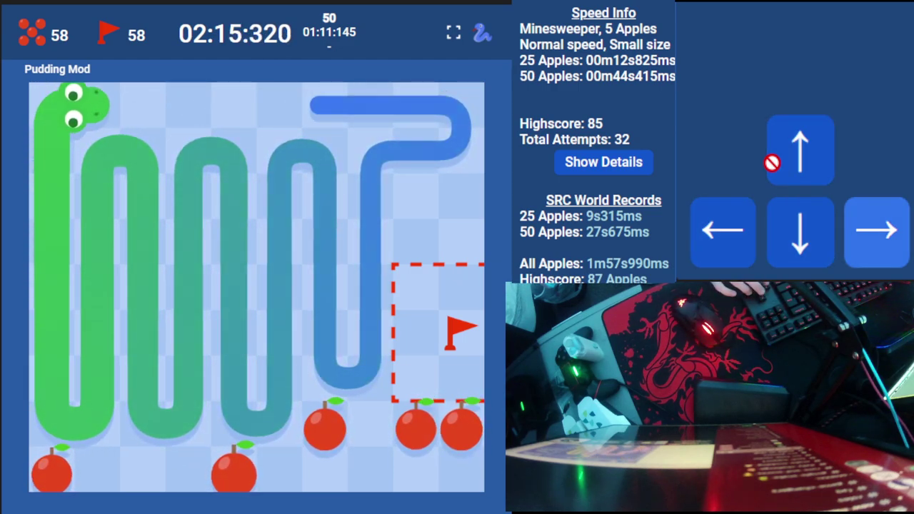
pyautogui.press('Down')
pyautogui.press('Left')
pyautogui.press('Up')
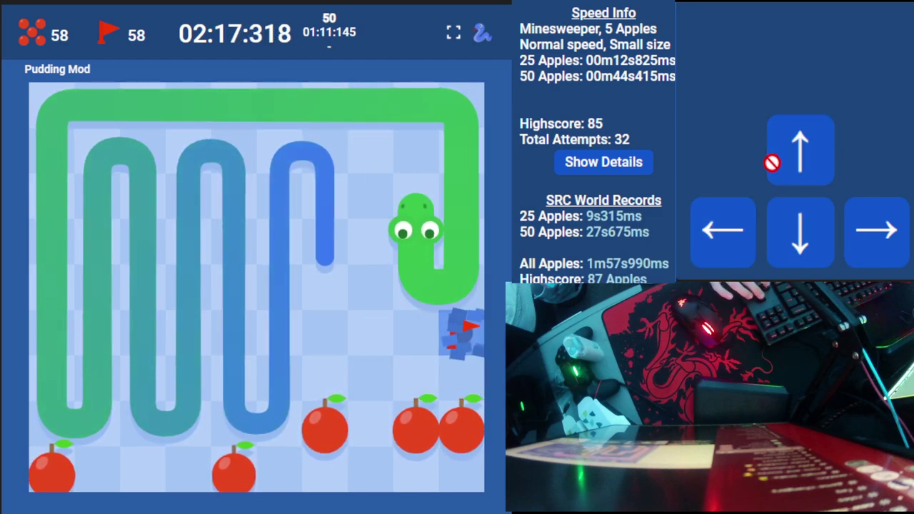
pyautogui.press('Left')
pyautogui.press('Down')
pyautogui.press('Left')
pyautogui.press('Up')
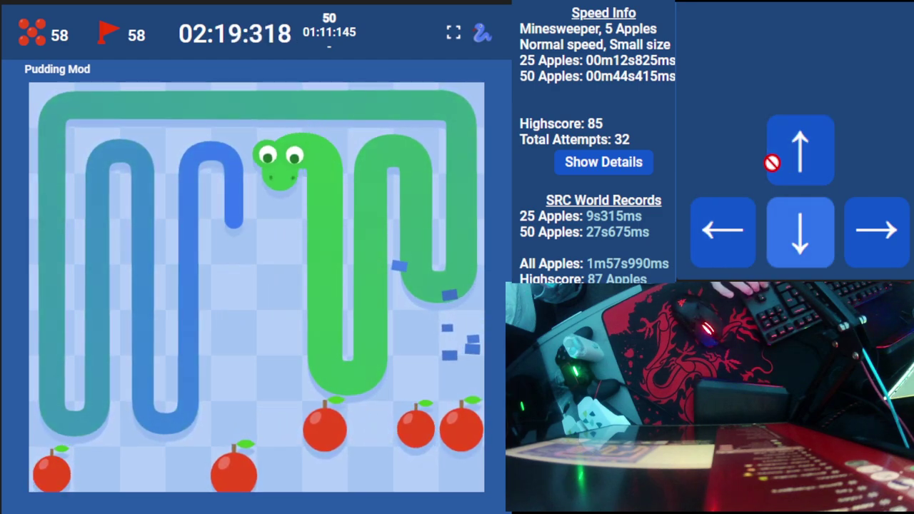
pyautogui.press('Down')
pyautogui.press('Left')
pyautogui.press('Up')
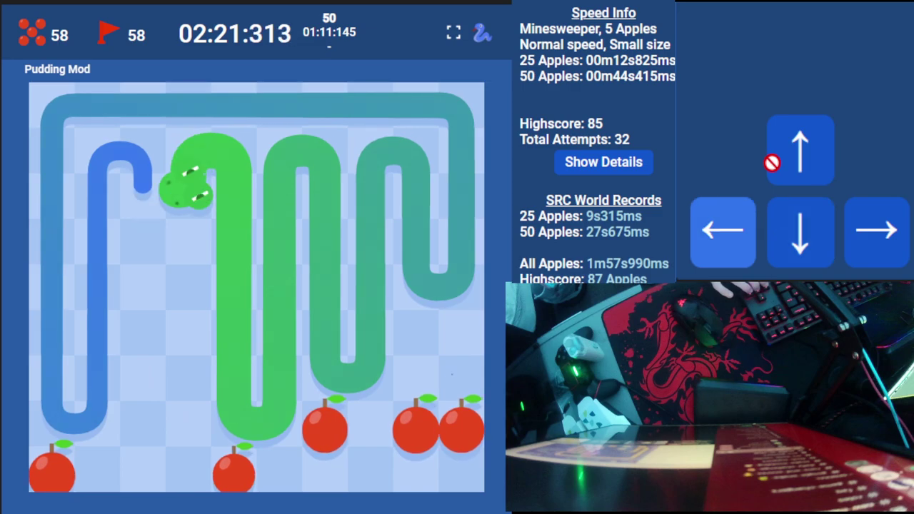
pyautogui.press('Down')
pyautogui.press('Left')
pyautogui.press('Up')
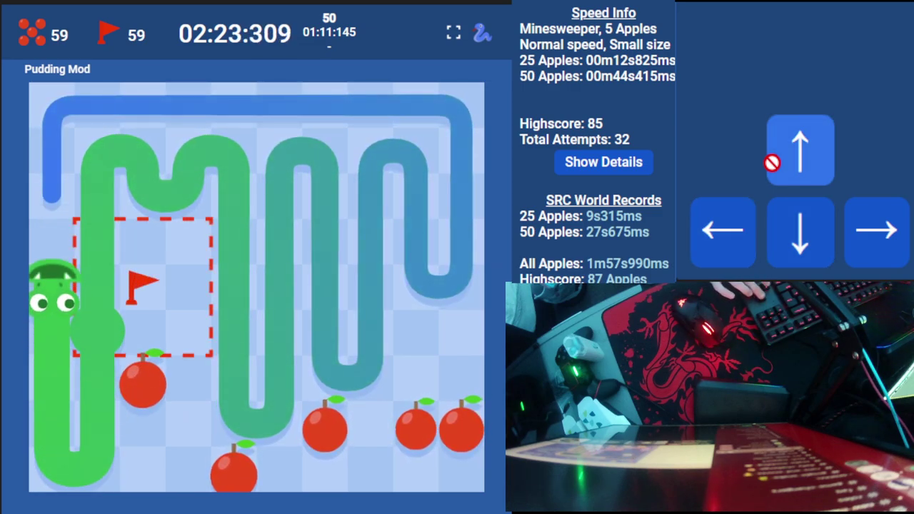
# Loop around again, eating the bottom apple on the M-shaped leftward zigzag.
pyautogui.press('Right')
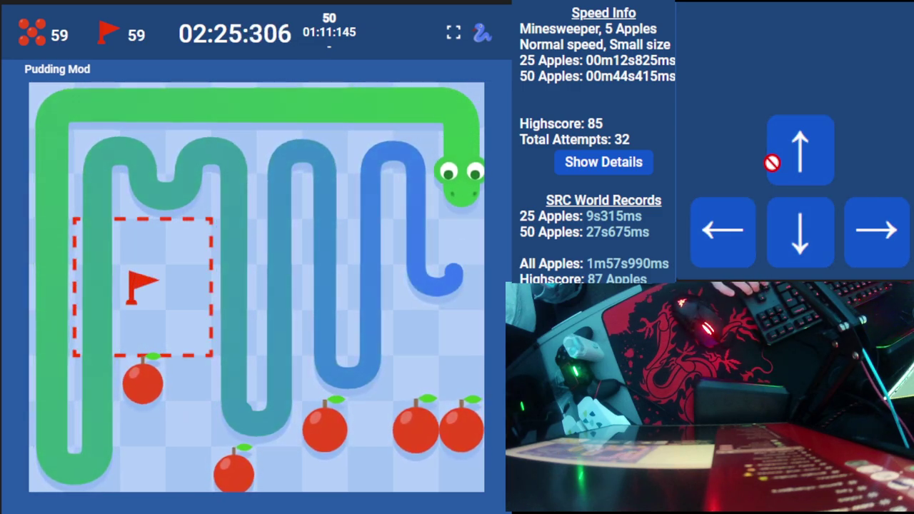
pyautogui.press('Left')
pyautogui.press('Up')
pyautogui.press('Left')
pyautogui.press('Up')
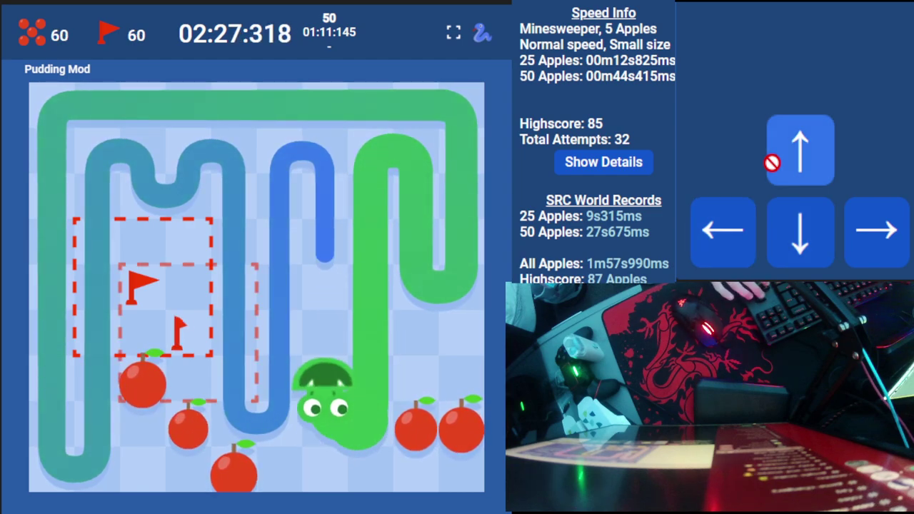
pyautogui.press('Left')
pyautogui.press('Down')
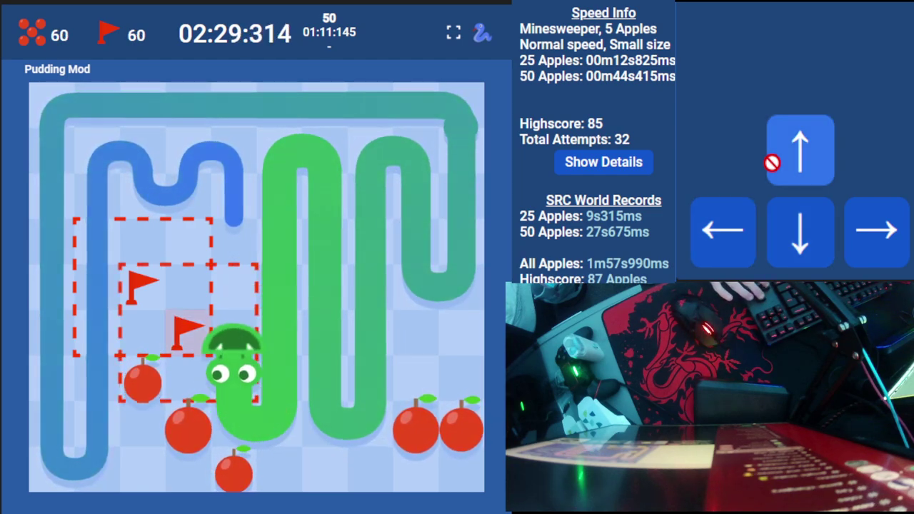
pyautogui.press('Left')
pyautogui.press('Down')
pyautogui.press('Left')
pyautogui.press('Up')
pyautogui.press('Left')
pyautogui.press('Down')
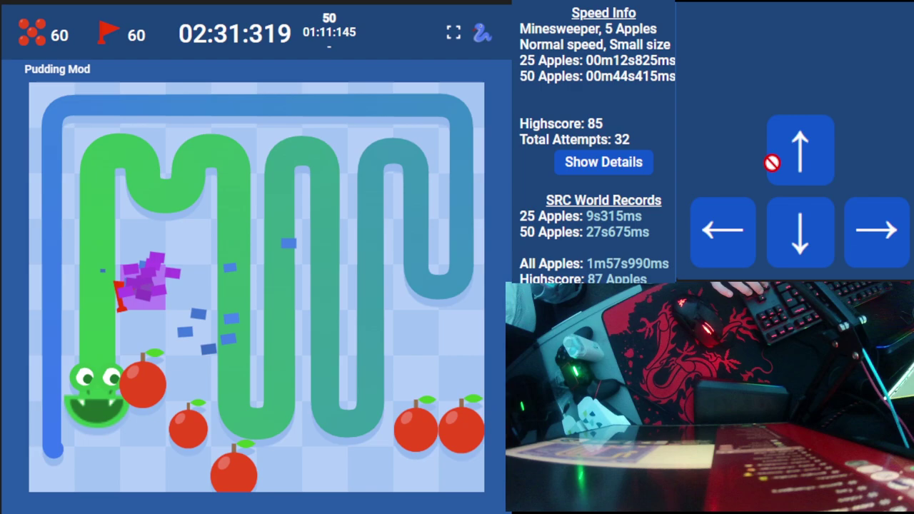
pyautogui.press('Left')
pyautogui.press('Up')
# Circle the board once more, weaving through the right columns and the flag area.
pyautogui.press('Right')
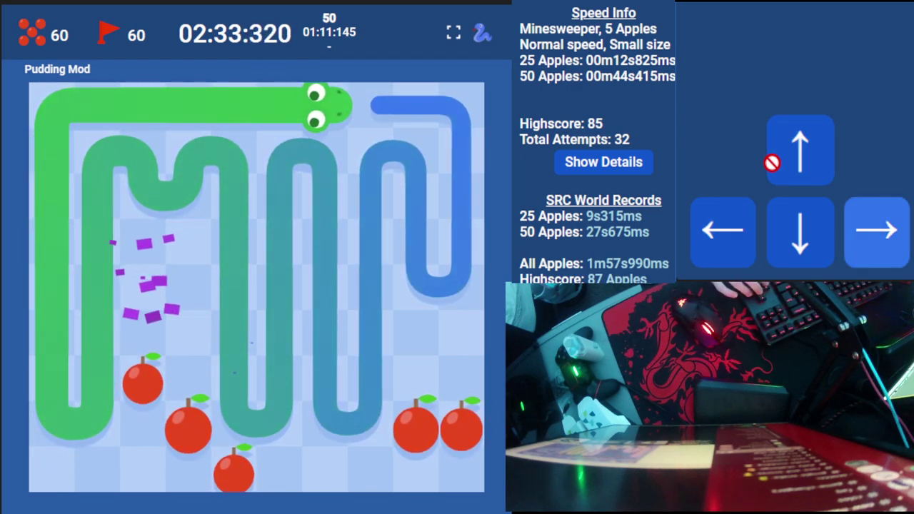
pyautogui.press('Down')
pyautogui.press('Left')
pyautogui.press('Up')
pyautogui.press('Left')
pyautogui.press('Down')
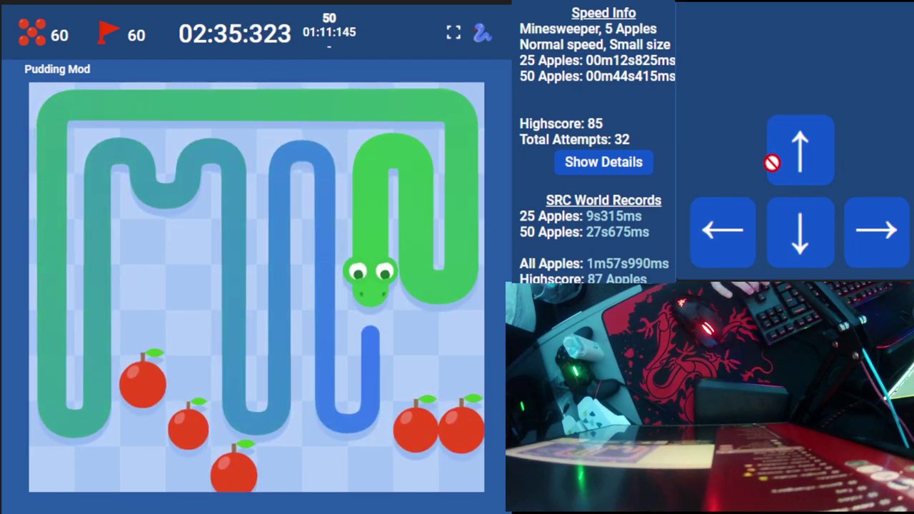
pyautogui.press('Up')
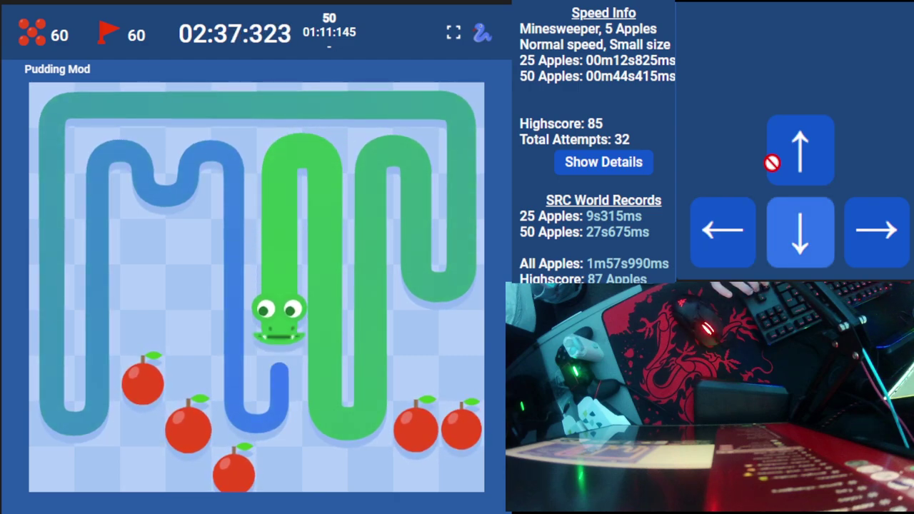
pyautogui.press('Left')
pyautogui.press('Up')
pyautogui.press('Left')
pyautogui.press('Down')
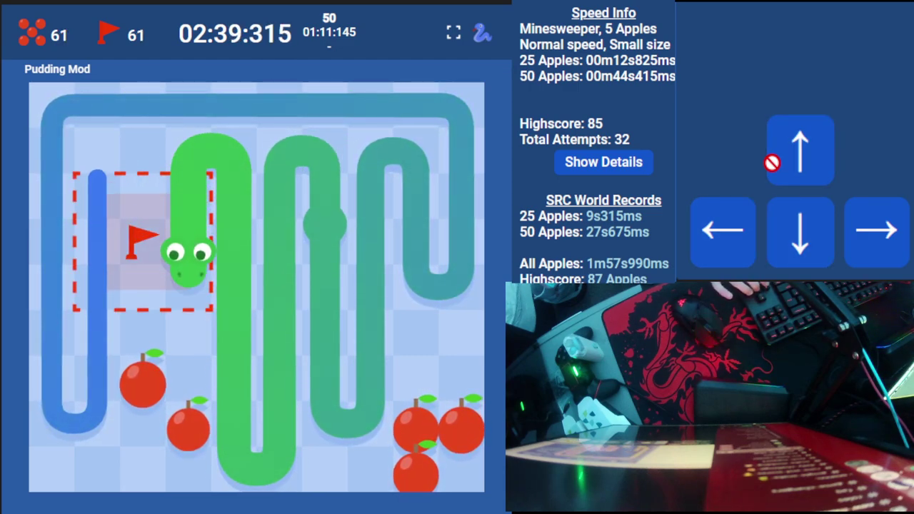
pyautogui.press('Left')
pyautogui.press('Up')
pyautogui.press('Left')
pyautogui.press('Down')
pyautogui.press('Left')
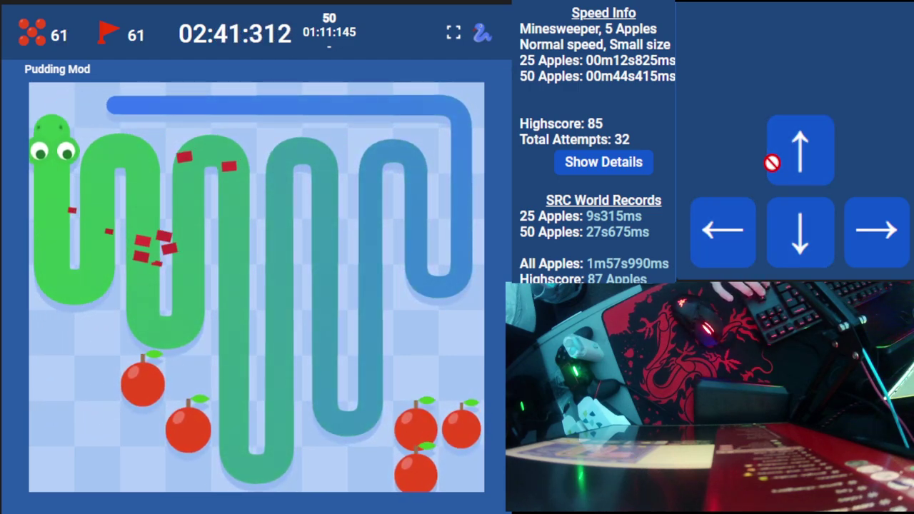
# Lap the board again, zigzagging leftward column by column to eat another apple.
pyautogui.press('Right')
pyautogui.press('Down')
pyautogui.press('Left')
pyautogui.press('Up')
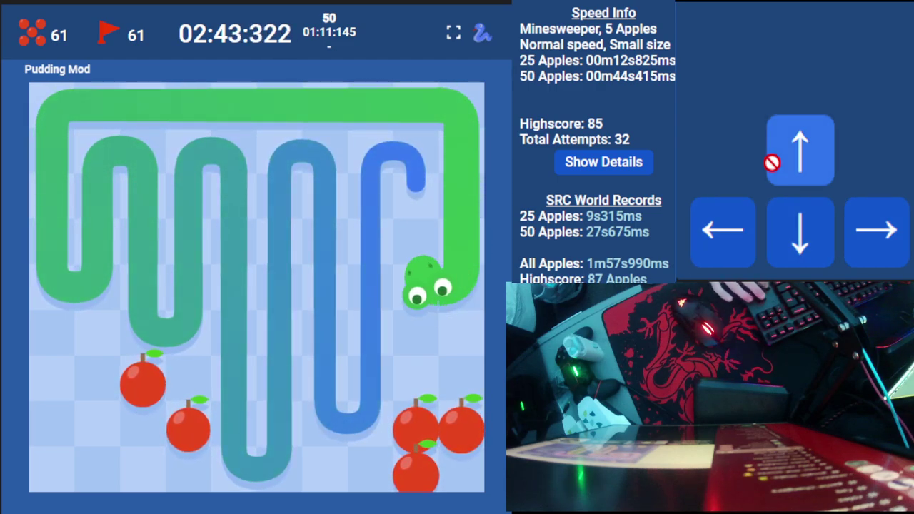
pyautogui.press('Left')
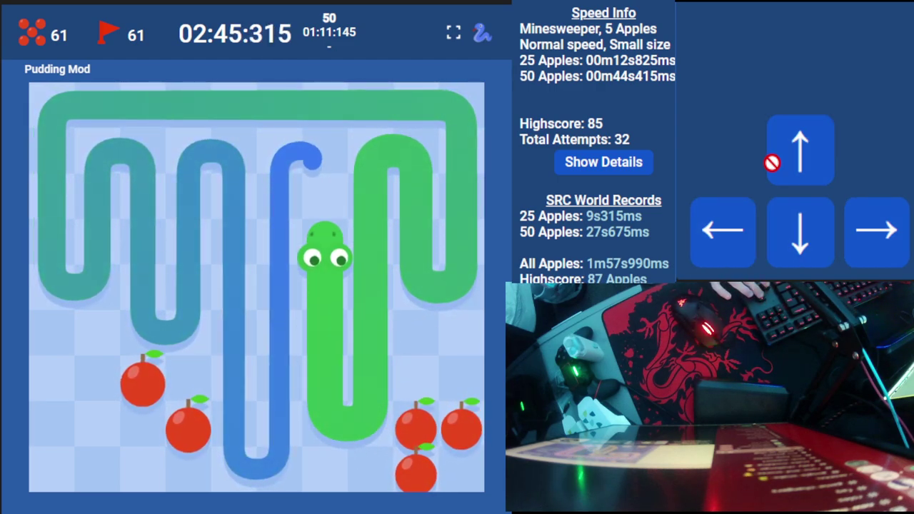
pyautogui.press('Left')
pyautogui.press('Down')
pyautogui.press('Left')
pyautogui.press('Up')
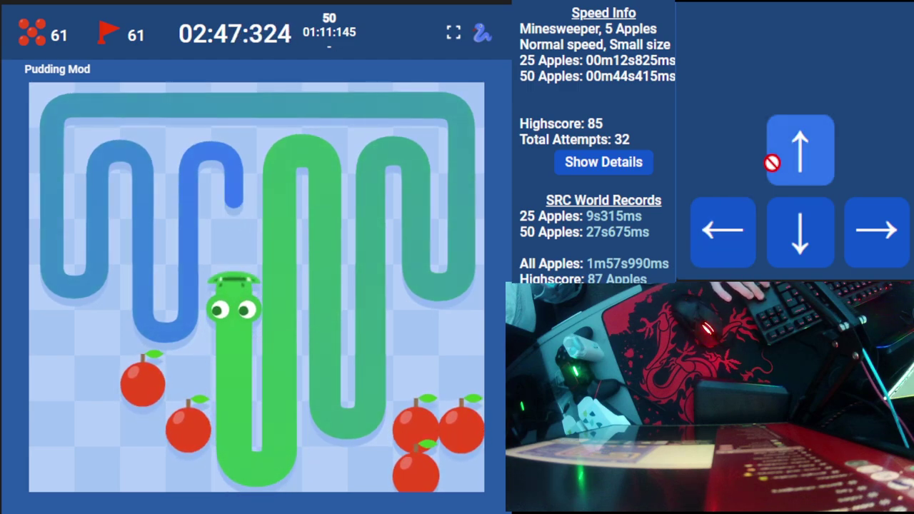
pyautogui.press('Left')
pyautogui.press('Down')
pyautogui.press('Left')
pyautogui.press('Up')
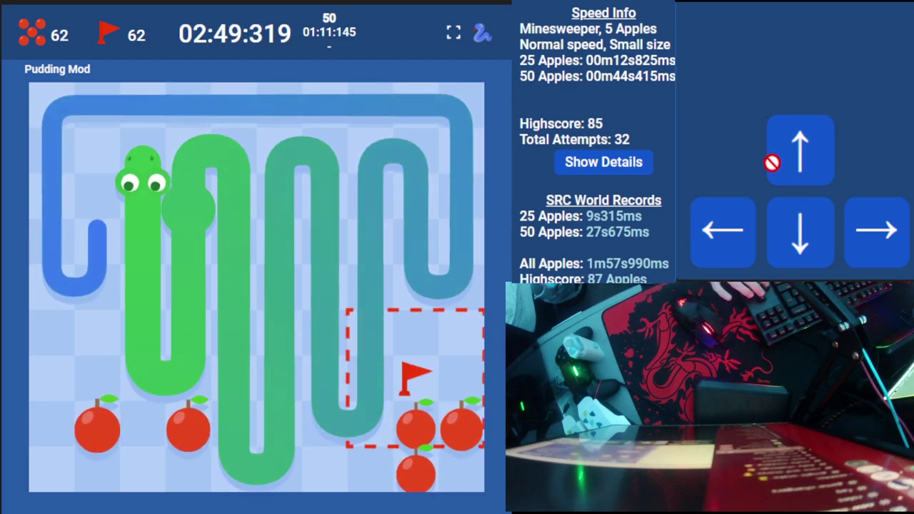
pyautogui.press('Left')
pyautogui.press('Down')
pyautogui.press('Left')
pyautogui.press('Up')
# Make another lap, snaking down to the bottom-left apple and climbing the left edge.
pyautogui.press('Right')
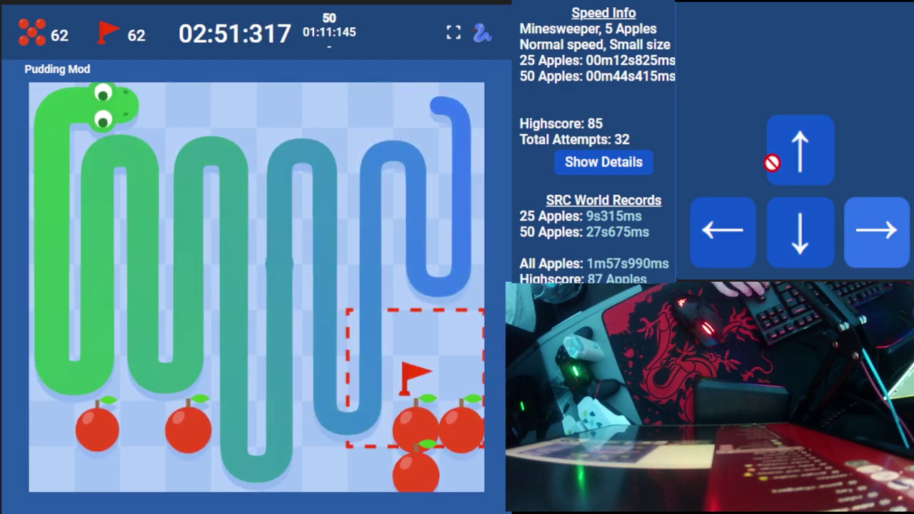
pyautogui.press('Down')
pyautogui.press('Left')
pyautogui.press('Up')
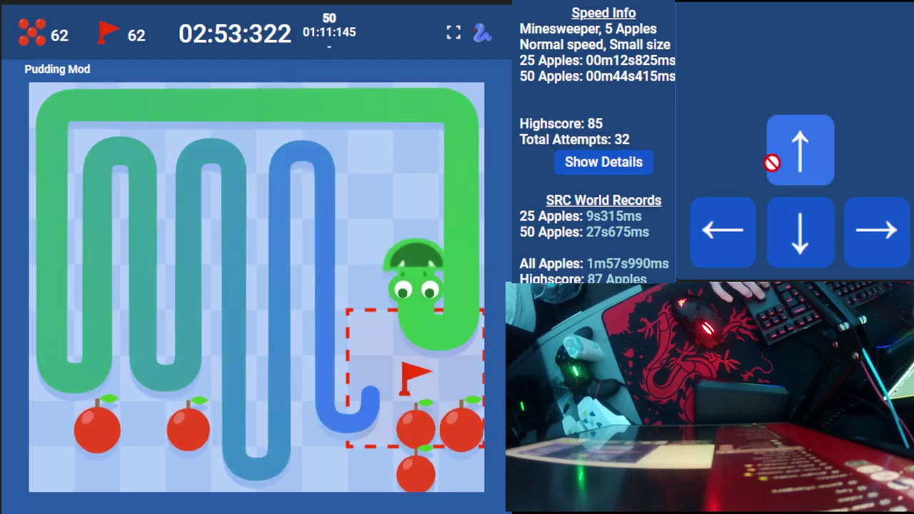
pyautogui.press('Left')
pyautogui.press('Down')
pyautogui.press('Left')
pyautogui.press('Up')
pyautogui.press('Left')
pyautogui.press('Down')
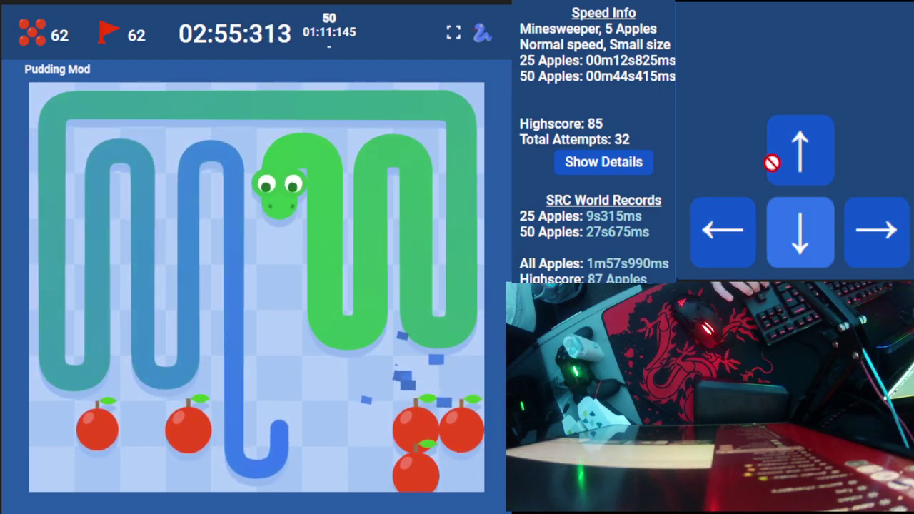
pyautogui.press('Left')
pyautogui.press('Down')
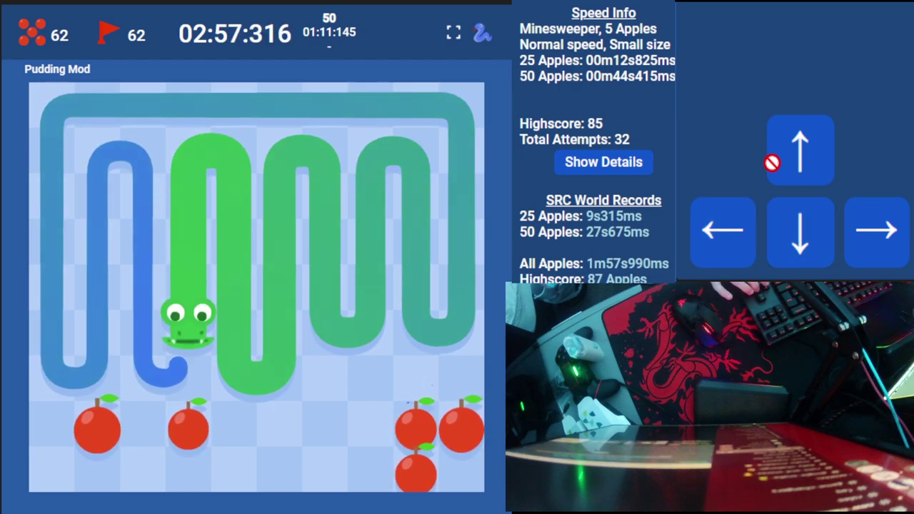
pyautogui.press('Left')
pyautogui.press('Down')
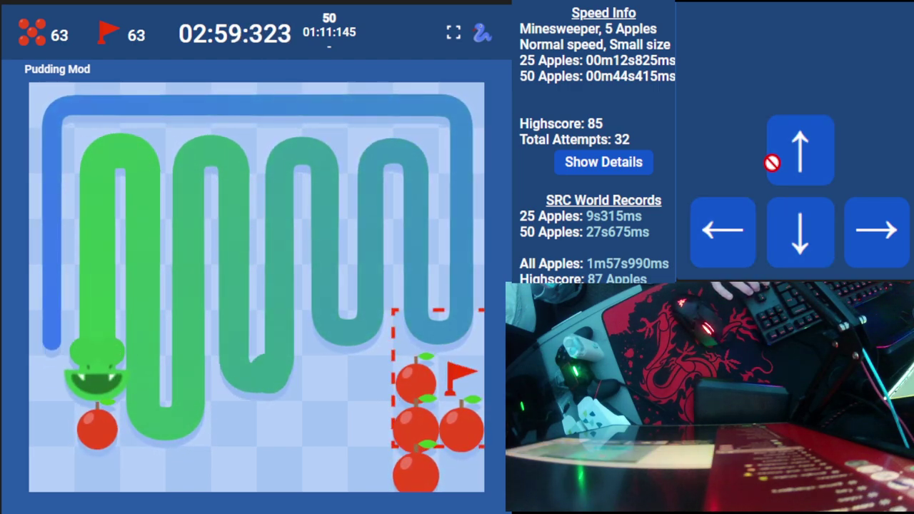
pyautogui.press('Left')
pyautogui.press('Up')
# Circle again, weaving through the columns to eat the next apple before returning up the left edge.
pyautogui.press('Right')
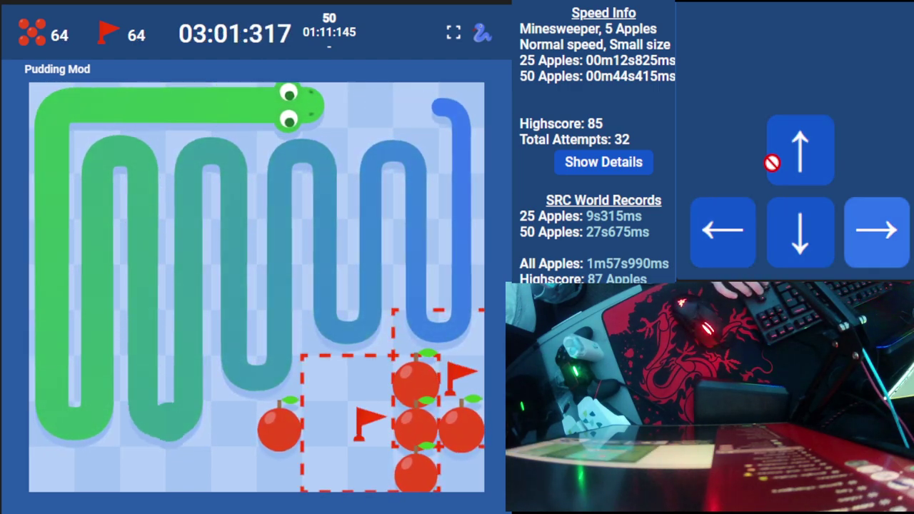
pyautogui.press('Down')
pyautogui.press('Left')
pyautogui.press('Up')
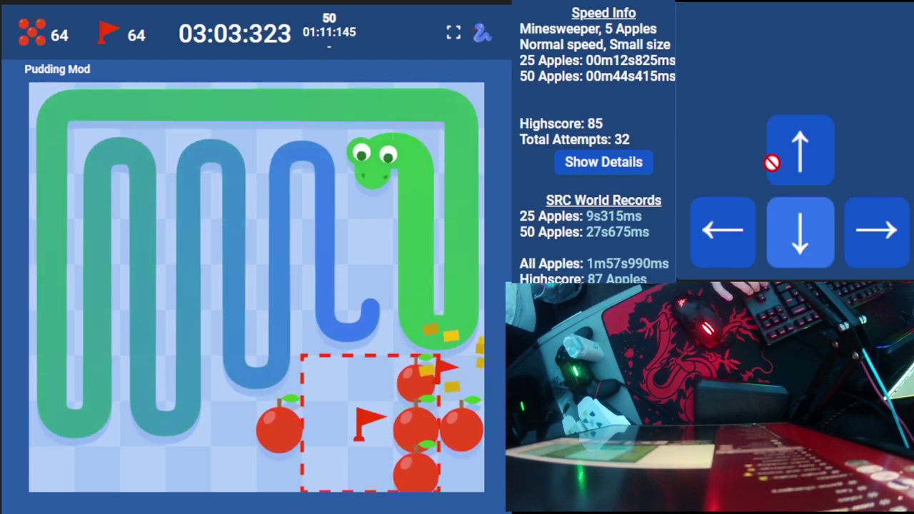
pyautogui.press('Down')
pyautogui.press('Left')
pyautogui.press('Up')
pyautogui.press('Left')
pyautogui.press('Left')
pyautogui.press('Up')
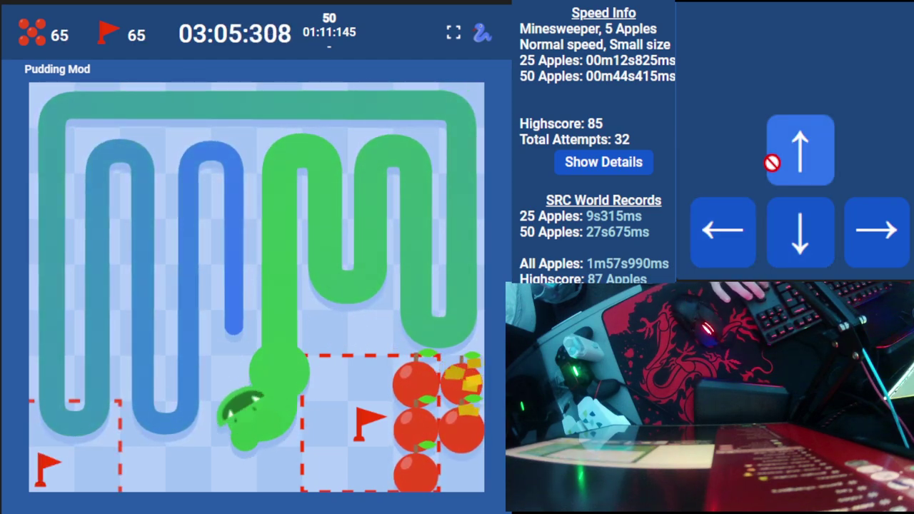
pyautogui.press('Left')
pyautogui.press('Down')
pyautogui.press('Left')
pyautogui.press('Up')
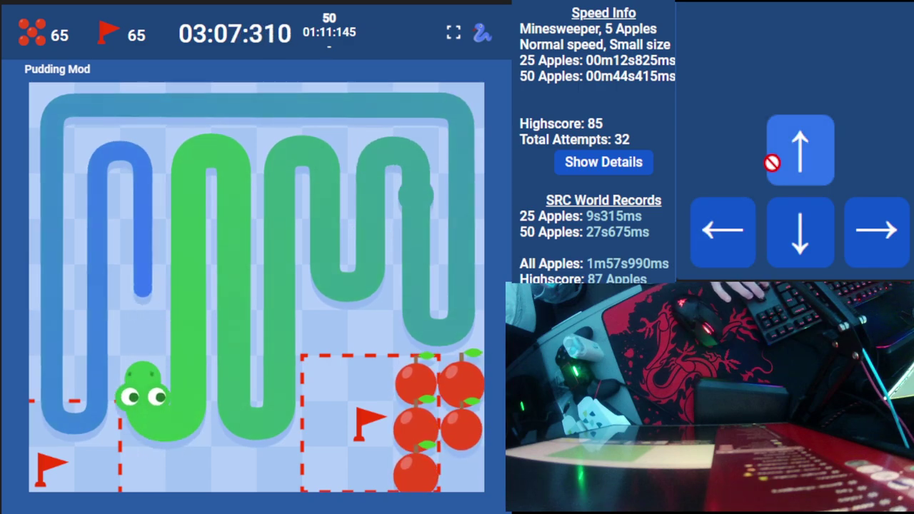
pyautogui.press('Left')
pyautogui.press('Down')
pyautogui.press('Up')
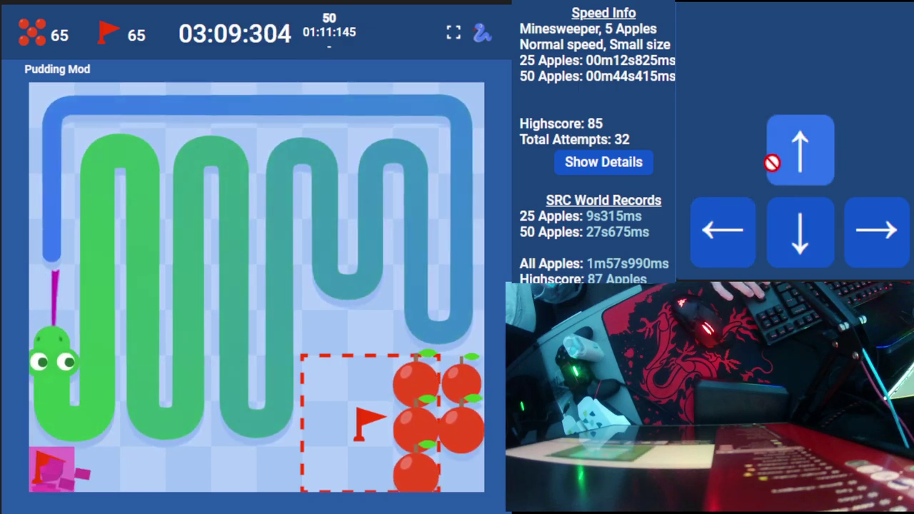
# Run the top row and right edge, then weave left through the apples until the counter reads 67.
pyautogui.press('Right')
pyautogui.press('Down')
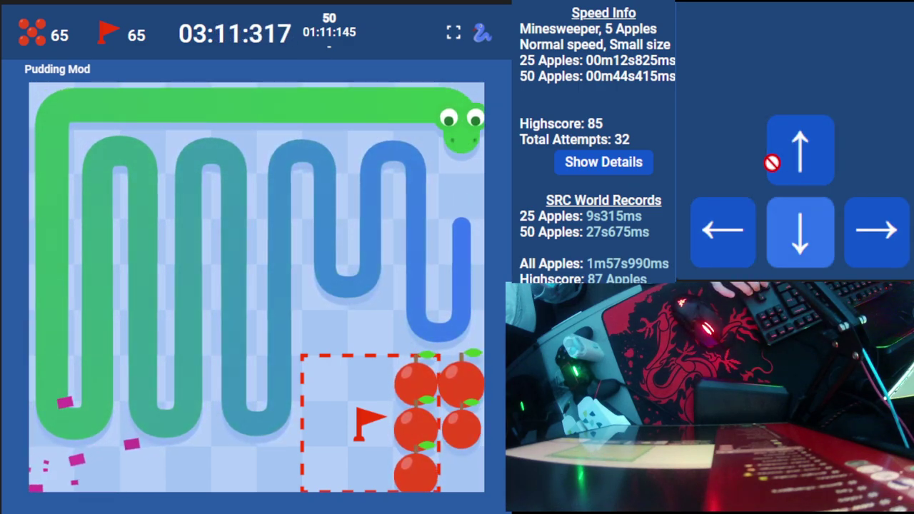
pyautogui.press('Left')
pyautogui.press('Up')
pyautogui.press('Left')
pyautogui.press('Down')
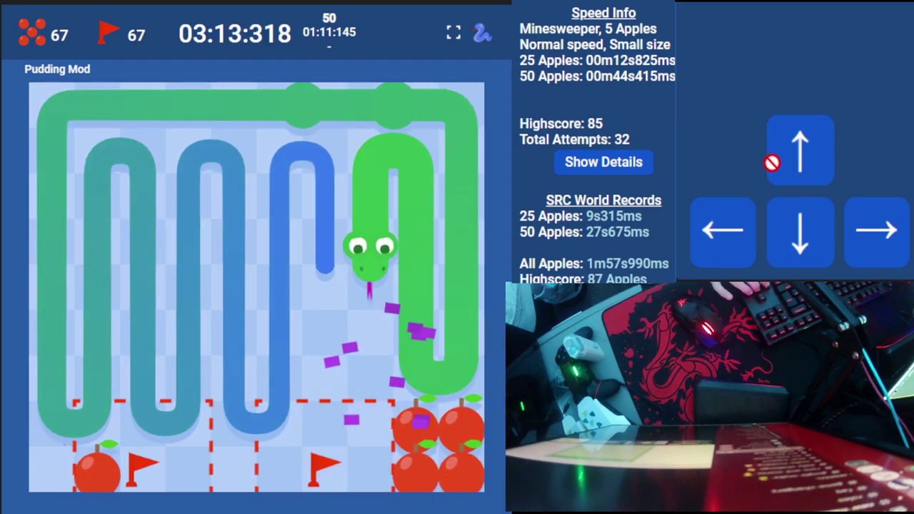
# Finish the leftward zigzag through the bottom-left columns and eat the bottom apple.
pyautogui.press('Left')
pyautogui.press('Up')
pyautogui.press('Left')
pyautogui.press('Down')
pyautogui.press('Left')
pyautogui.press('Up')
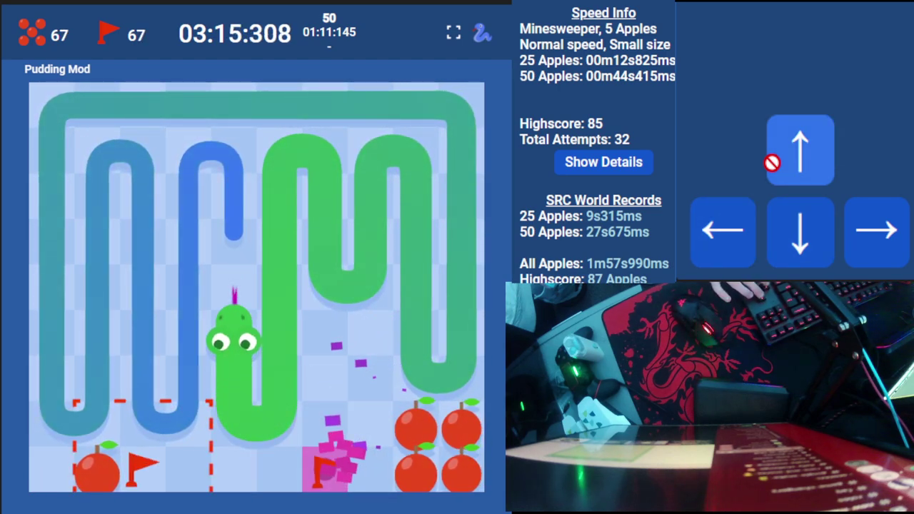
pyautogui.press('Left')
pyautogui.press('Down')
pyautogui.press('Left')
pyautogui.press('Up')
pyautogui.press('Left')
pyautogui.press('Down')
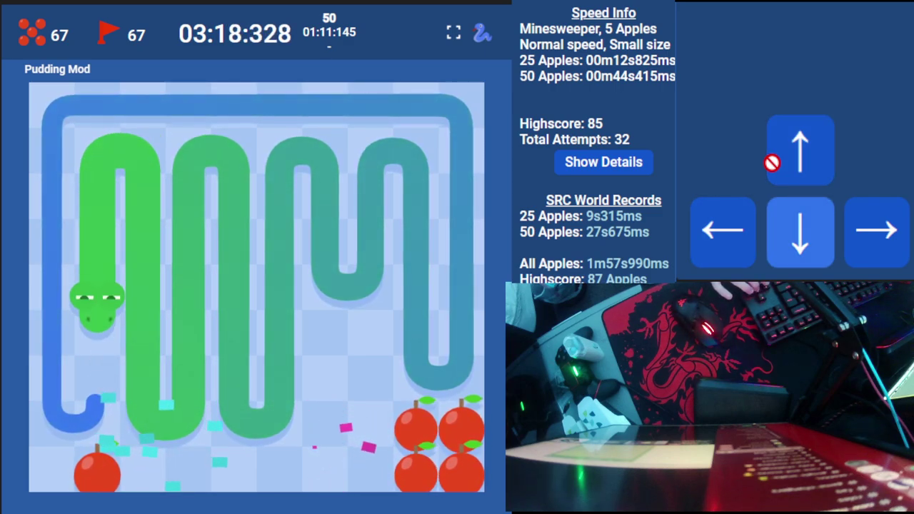
pyautogui.press('Left')
# Loop back to the right edge and zigzag leftward again, eating an apple.
pyautogui.press('Right')
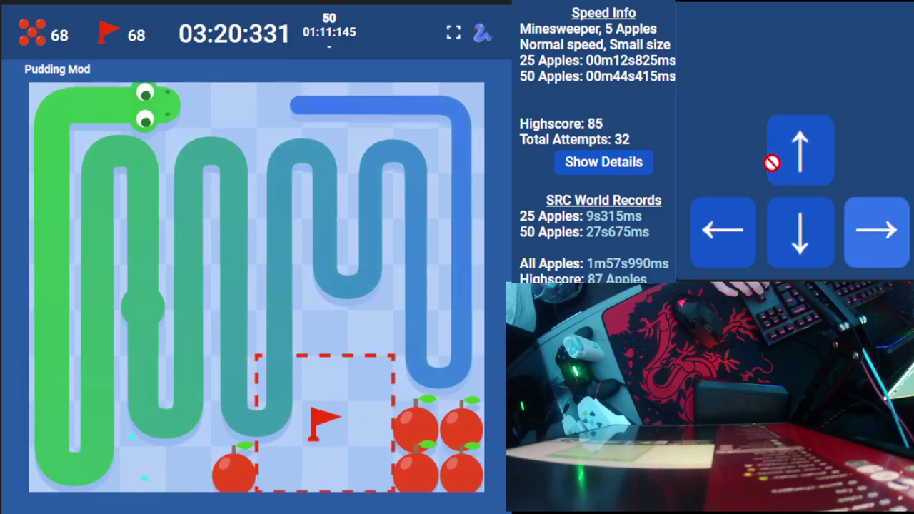
pyautogui.press('Down')
pyautogui.press('Left')
pyautogui.press('Up')
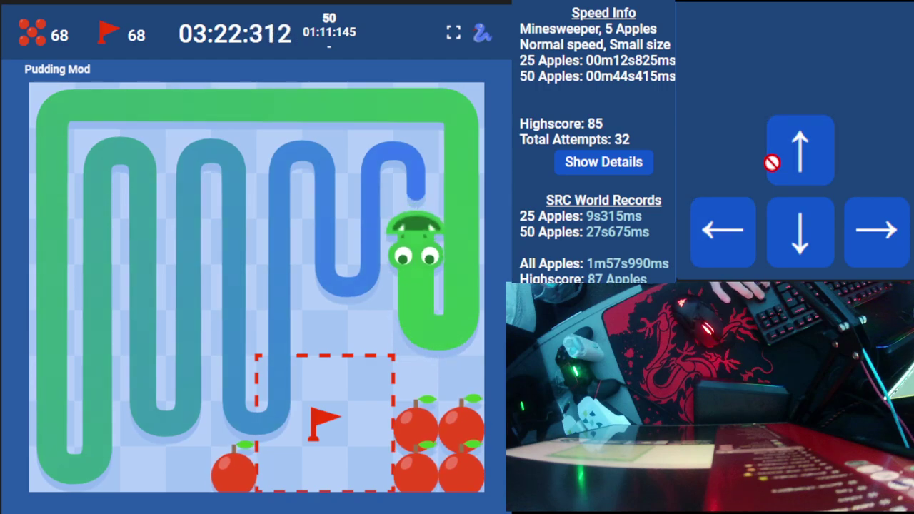
pyautogui.press('Left')
pyautogui.press('Down')
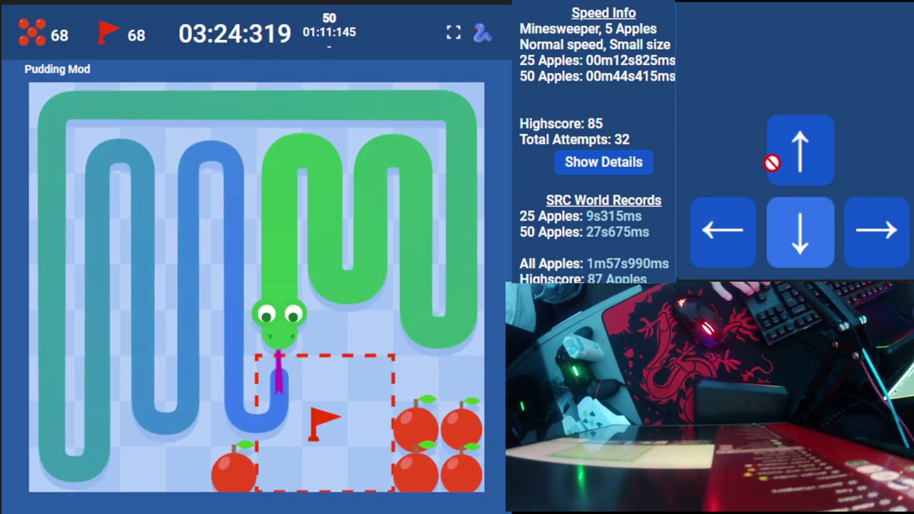
pyautogui.press('Left')
pyautogui.press('Up')
pyautogui.press('Left')
pyautogui.press('Down')
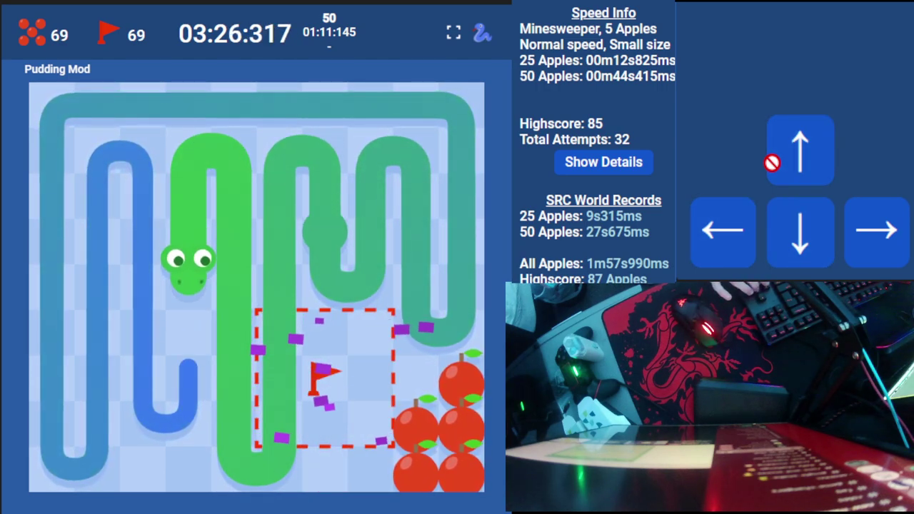
pyautogui.press('Left')
pyautogui.press('Up')
pyautogui.press('Left')
pyautogui.press('Down')
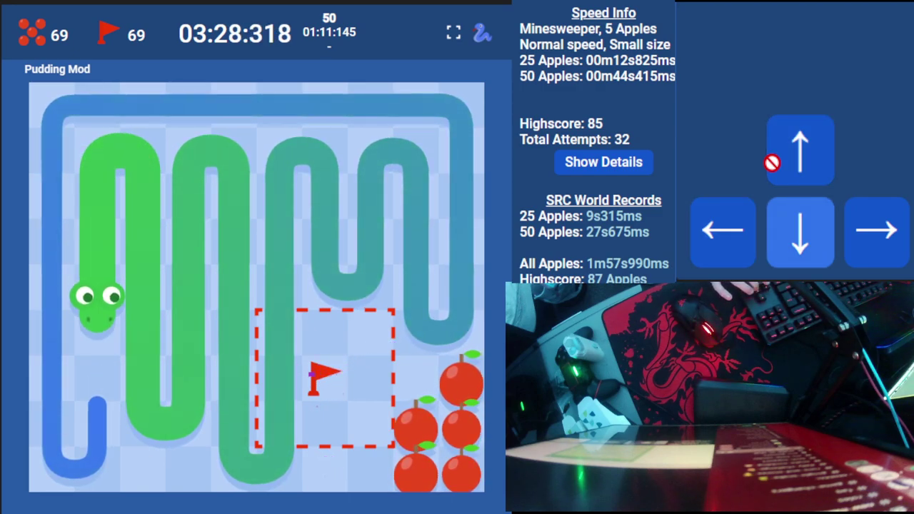
pyautogui.press('Left')
pyautogui.press('Up')
# Eat the apple at the right edge, then weave left to the left column.
pyautogui.press('Right')
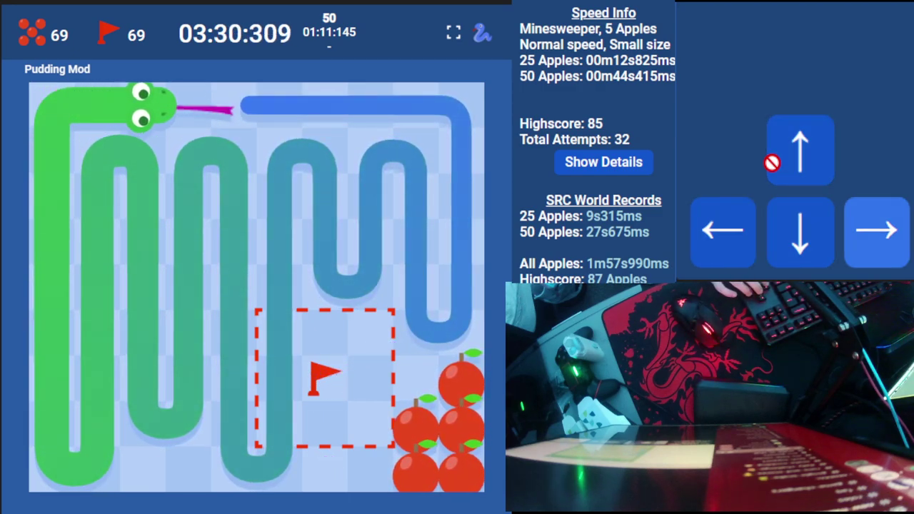
pyautogui.press('Down')
pyautogui.press('Left')
pyautogui.press('Up')
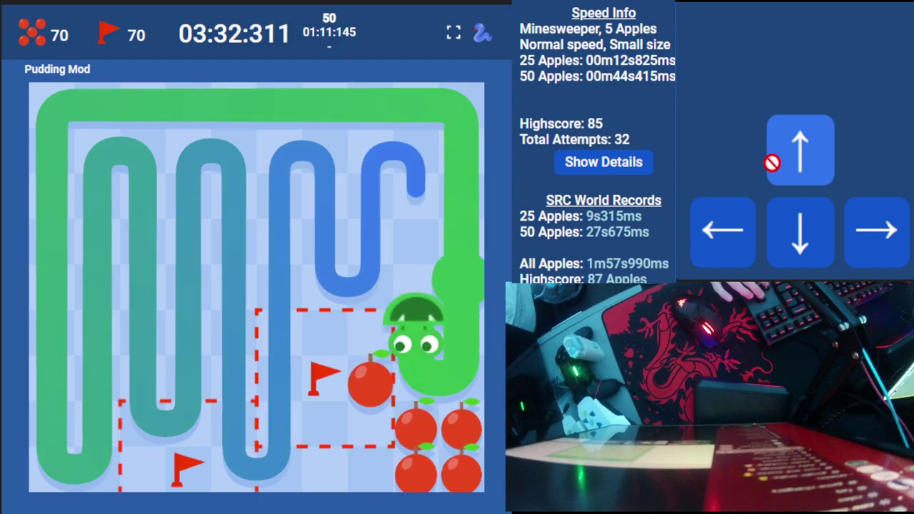
pyautogui.press('Down')
pyautogui.press('Left')
pyautogui.press('Up')
pyautogui.press('Down')
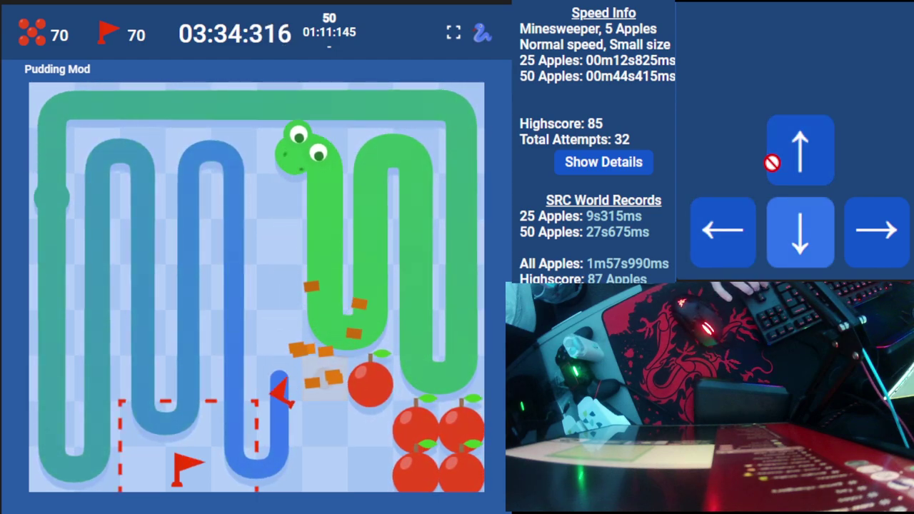
pyautogui.press('Left')
pyautogui.press('Up')
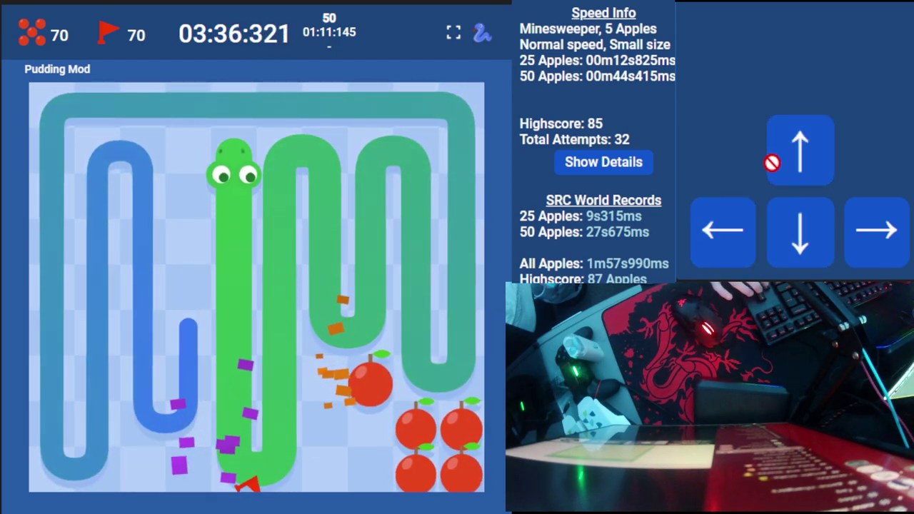
pyautogui.press('Left')
pyautogui.press('Down')
pyautogui.press('Left')
pyautogui.press('Up')
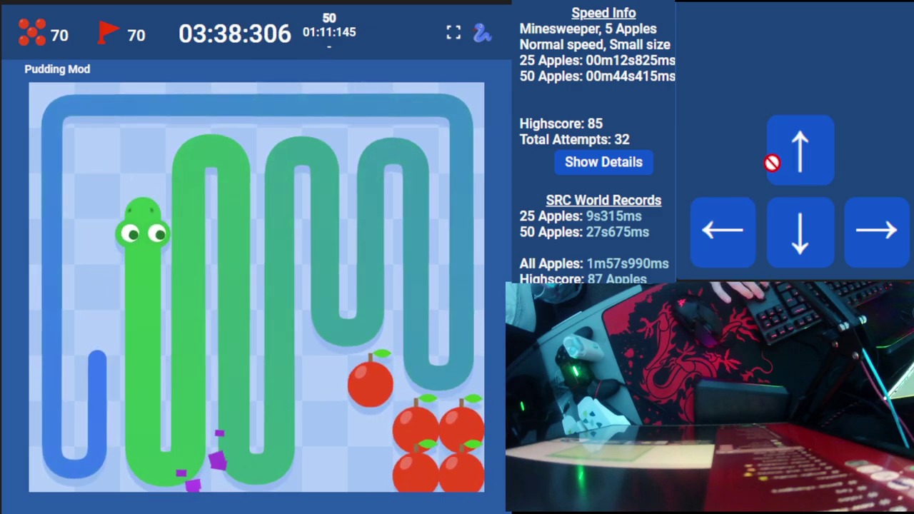
pyautogui.press('Left')
pyautogui.press('Down')
# Run another right-to-left zigzag pass, eating two apples in the columns.
pyautogui.press('Right')
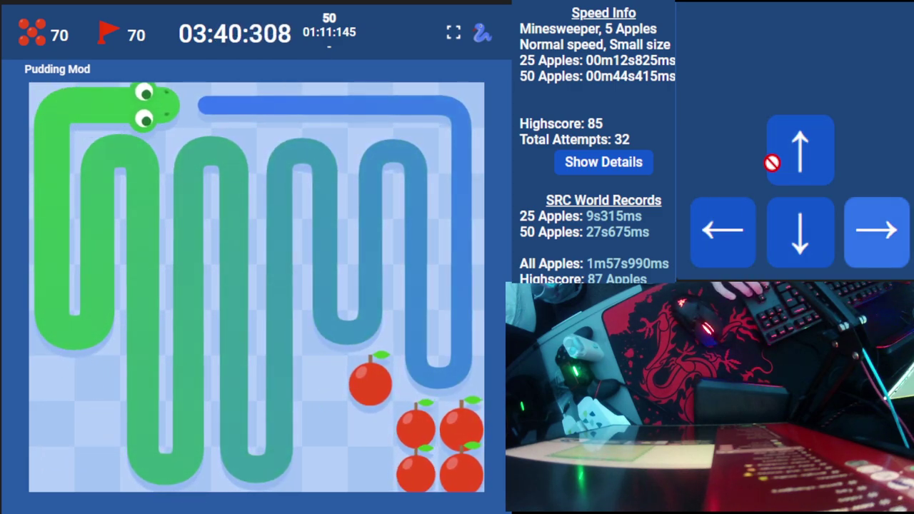
pyautogui.press('Down')
pyautogui.press('Left')
pyautogui.press('Up')
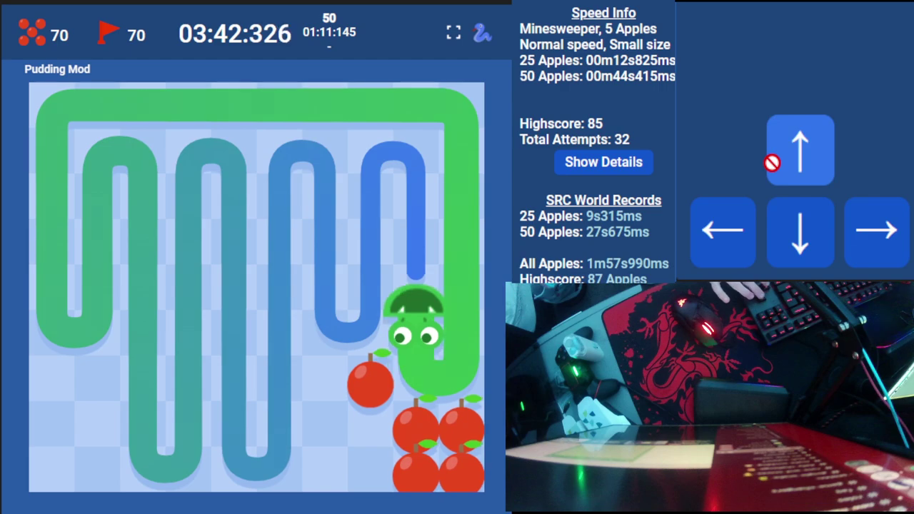
pyautogui.press('Left')
pyautogui.press('Up')
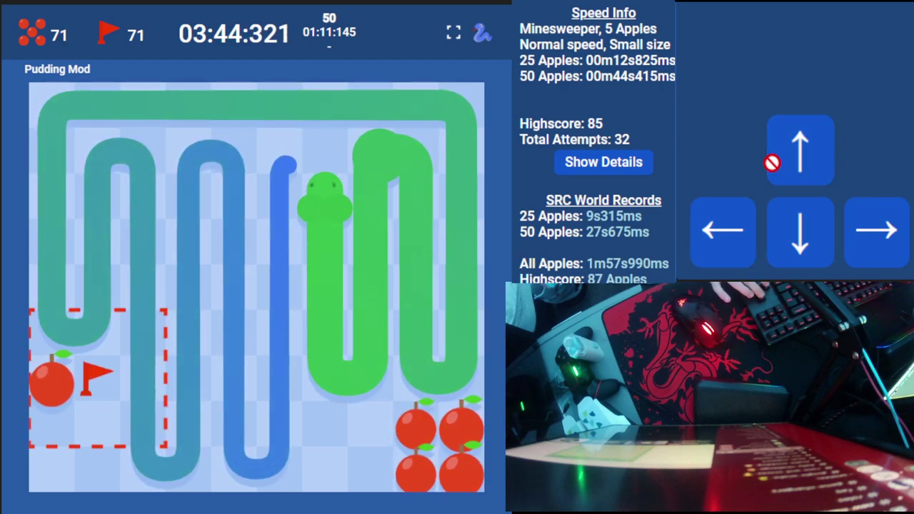
pyautogui.press('Left')
pyautogui.press('Down')
pyautogui.press('Left')
pyautogui.press('Up')
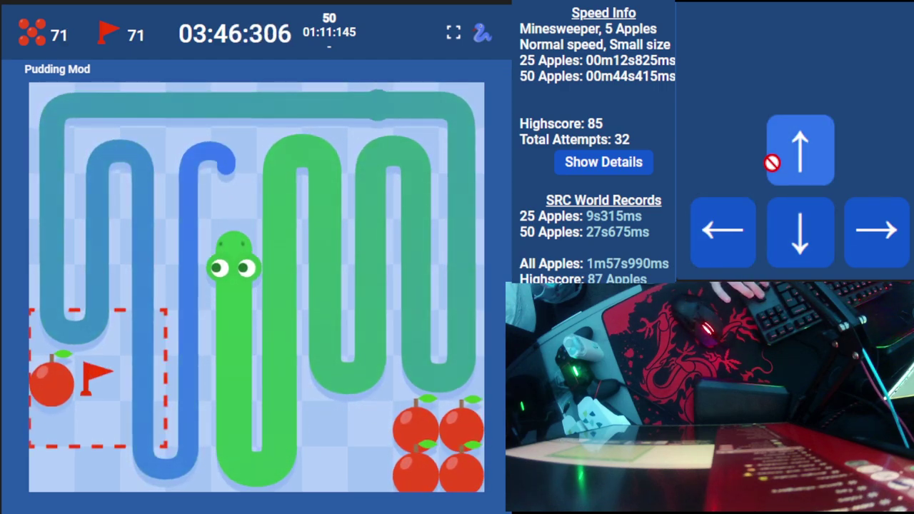
pyautogui.press('Left')
pyautogui.press('Up')
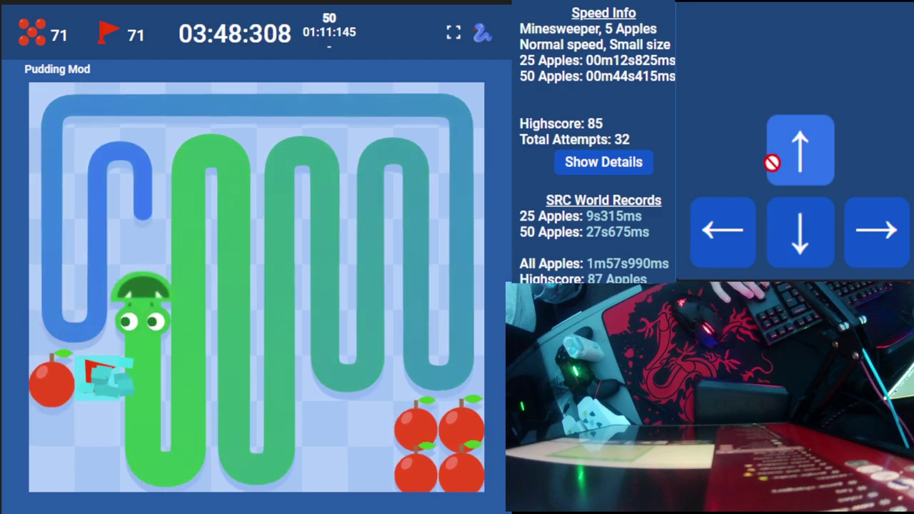
pyautogui.press('Left')
pyautogui.press('Down')
pyautogui.press('Left')
pyautogui.press('Up')
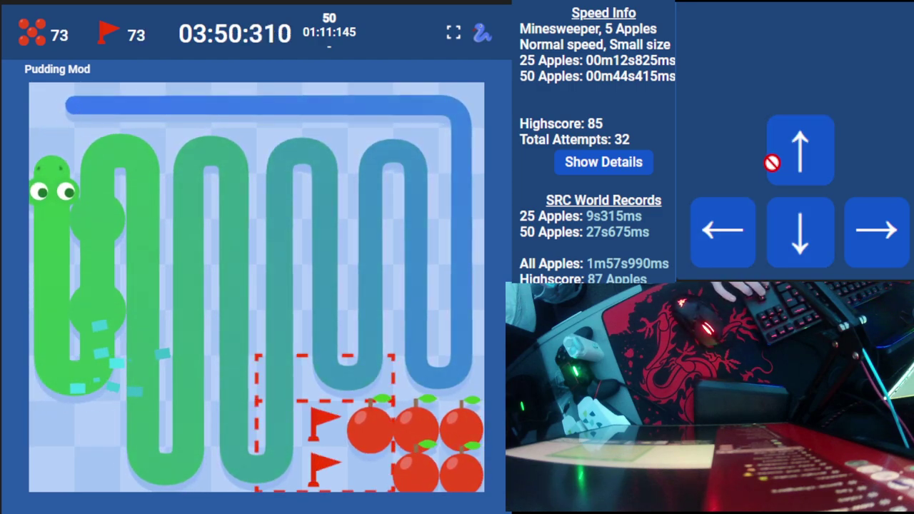
# Loop to the right edge and weave leftward back up the left column.
pyautogui.press('Right')
pyautogui.press('Down')
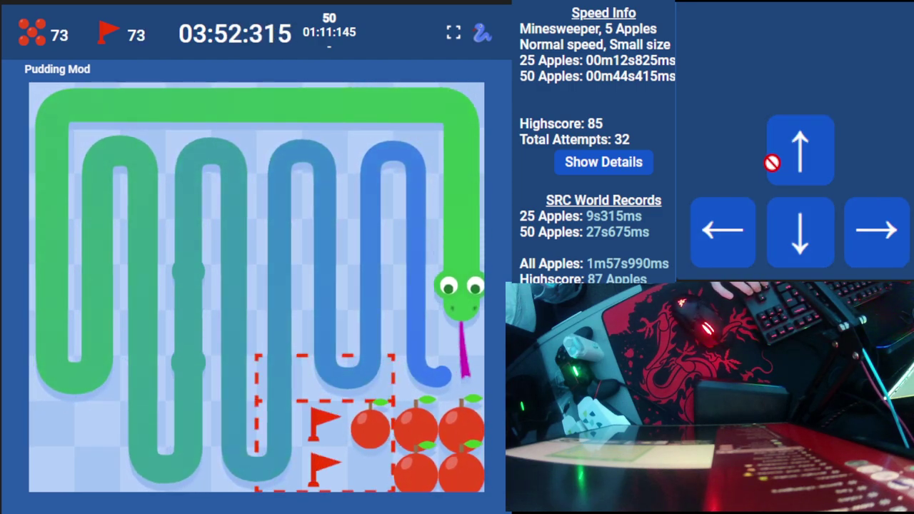
pyautogui.press('Left')
pyautogui.press('Up')
pyautogui.press('Left')
pyautogui.press('Up')
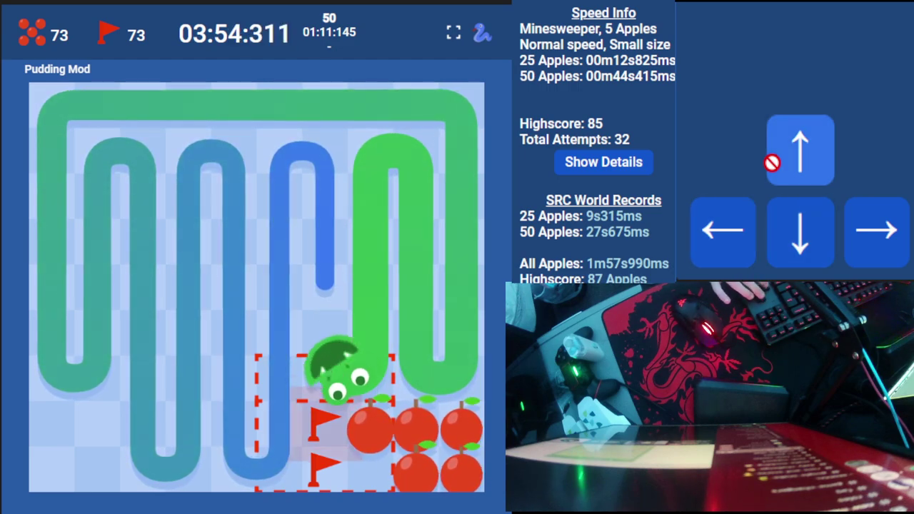
pyautogui.press('Left')
pyautogui.press('Down')
pyautogui.press('Left')
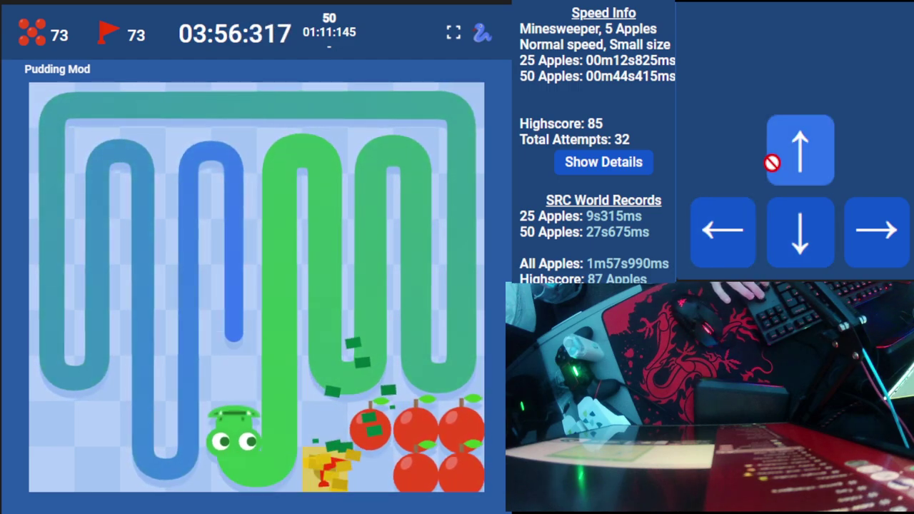
pyautogui.press('Left')
pyautogui.press('Down')
pyautogui.press('Left')
pyautogui.press('Up')
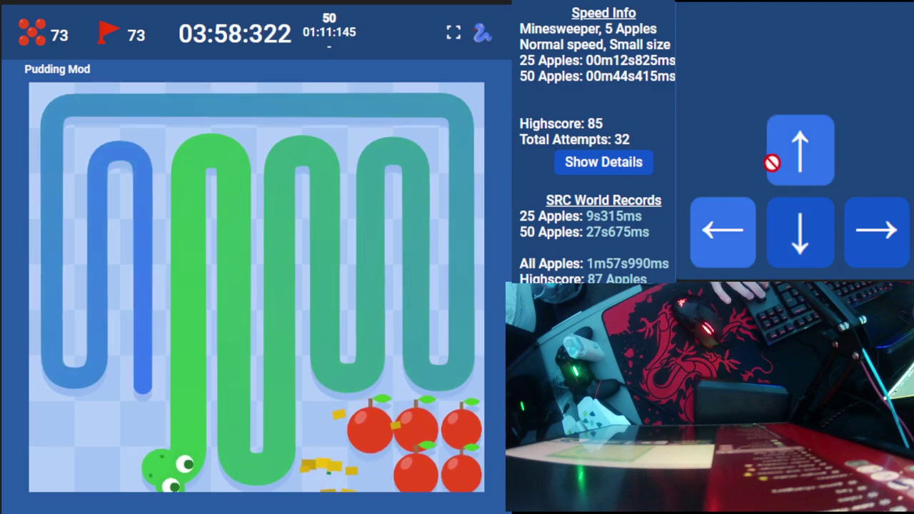
pyautogui.press('Left')
pyautogui.press('Down')
pyautogui.press('Left')
pyautogui.press('Up')
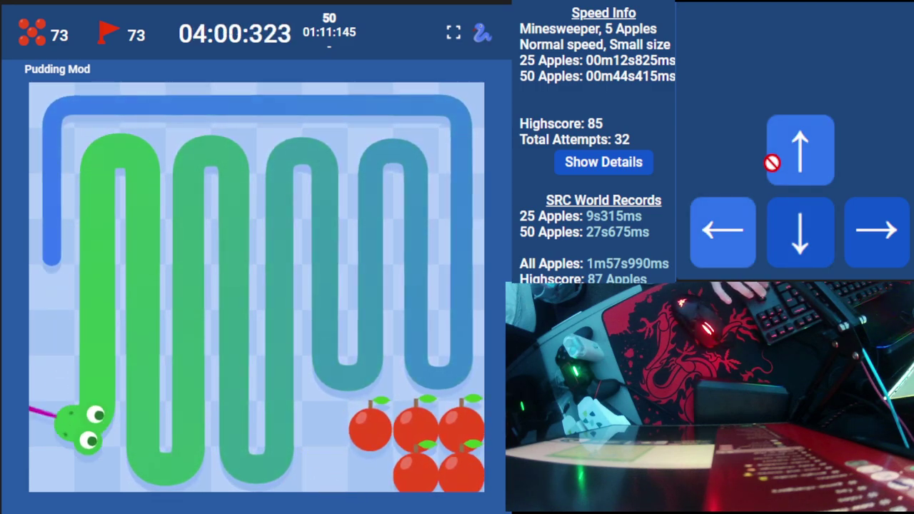
# Sweep down the right column and zigzag leftward toward the bottom.
pyautogui.press('Right')
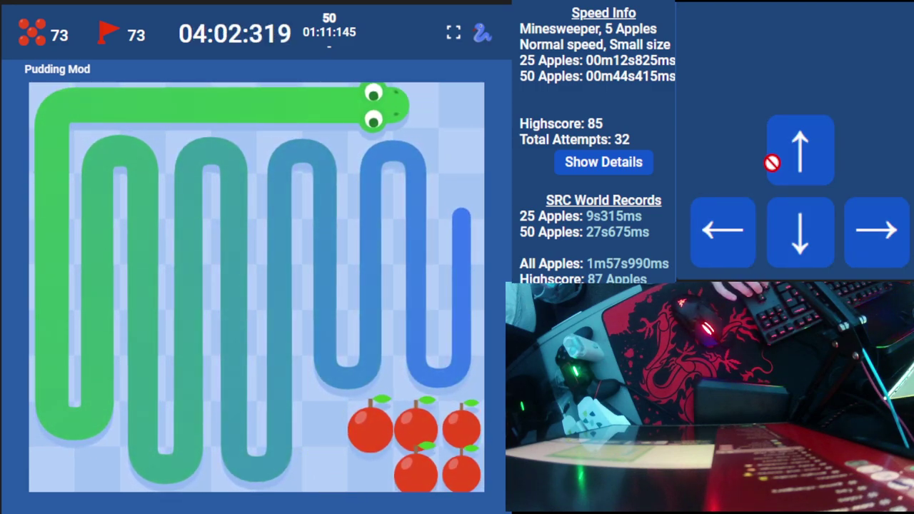
pyautogui.press('Down')
pyautogui.press('Left')
pyautogui.press('Up')
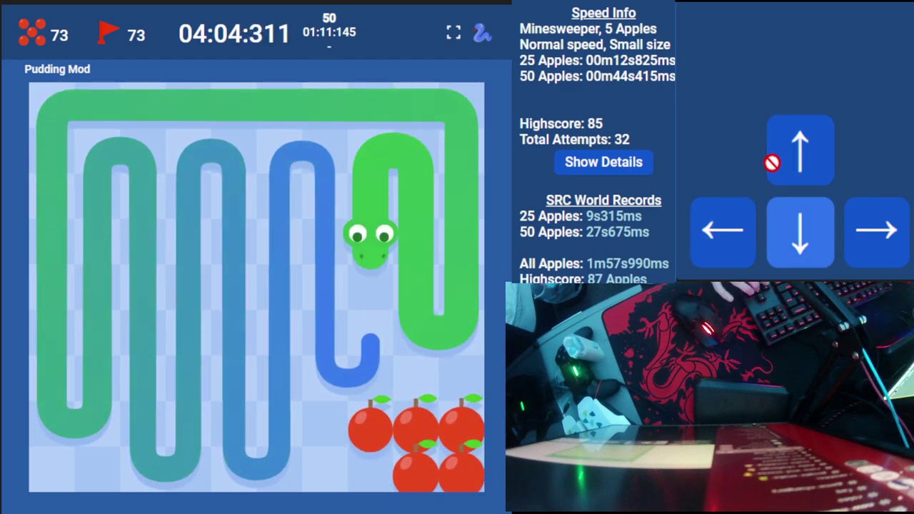
pyautogui.press('Up')
pyautogui.press('Left')
pyautogui.press('Down')
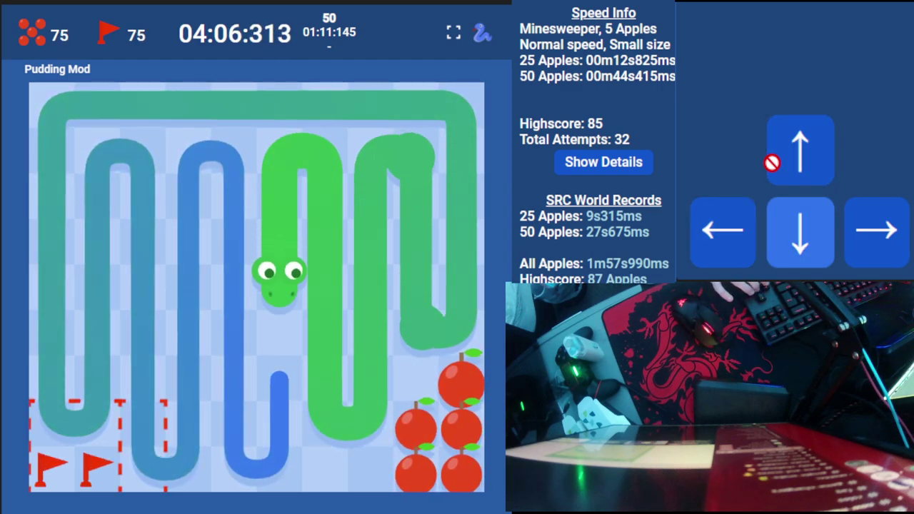
pyautogui.press('Left')
pyautogui.press('Up')
pyautogui.press('Left')
pyautogui.press('Down')
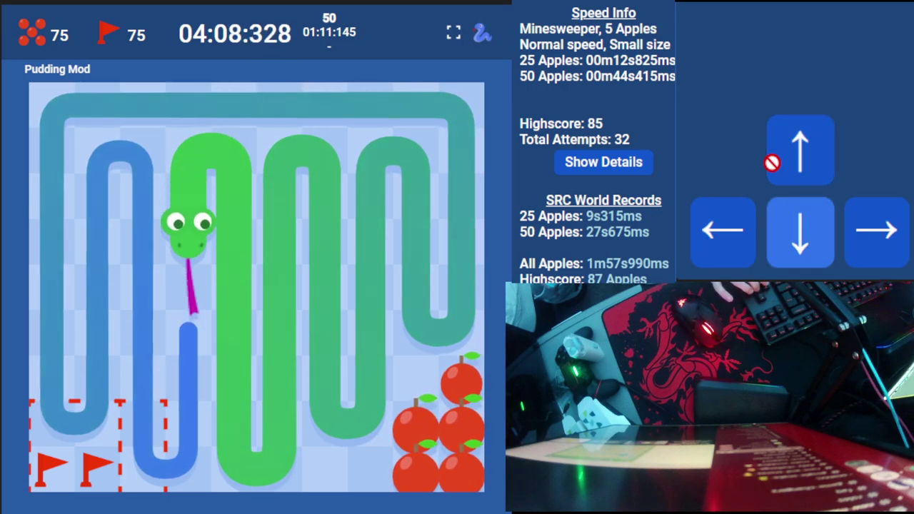
pyautogui.press('Left')
pyautogui.press('Up')
pyautogui.press('Left')
pyautogui.press('Down')
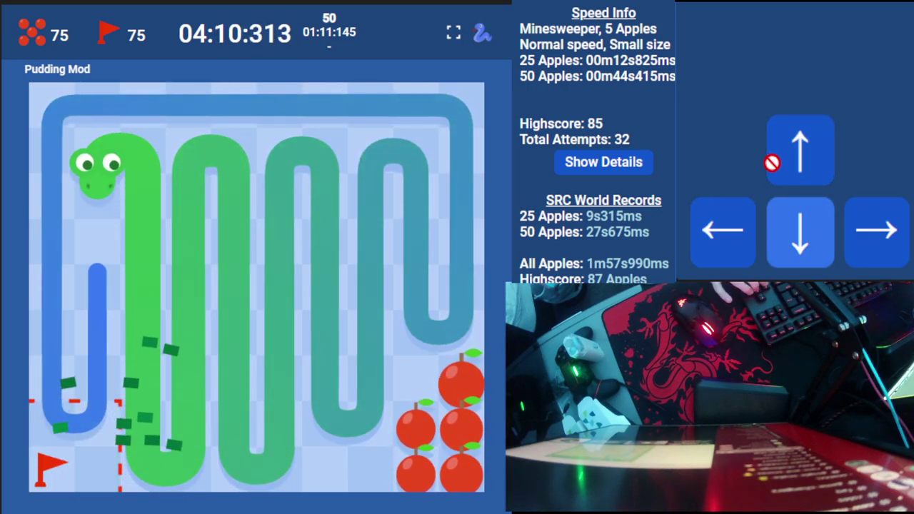
pyautogui.press('Left')
# Jog toward the apples from the right edge and zigzag to the leftmost column.
pyautogui.press('Right')
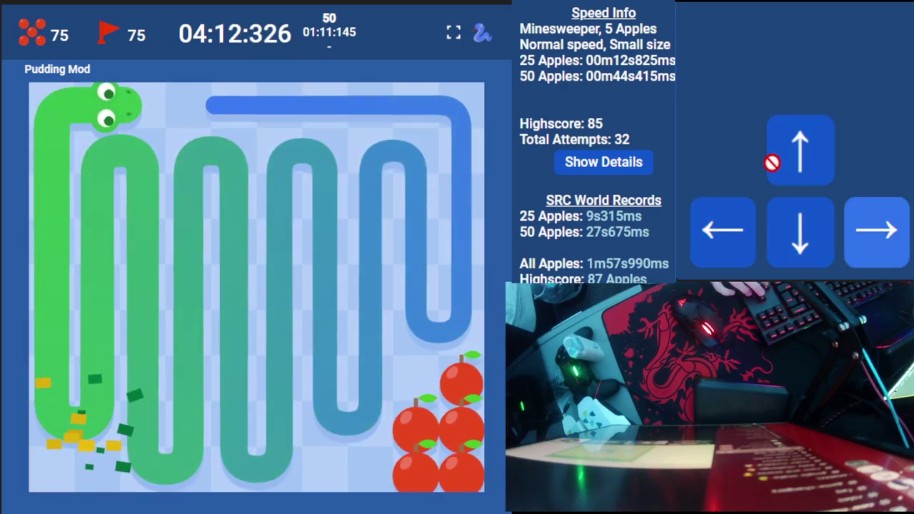
pyautogui.press('Down')
pyautogui.press('Left')
pyautogui.press('Up')
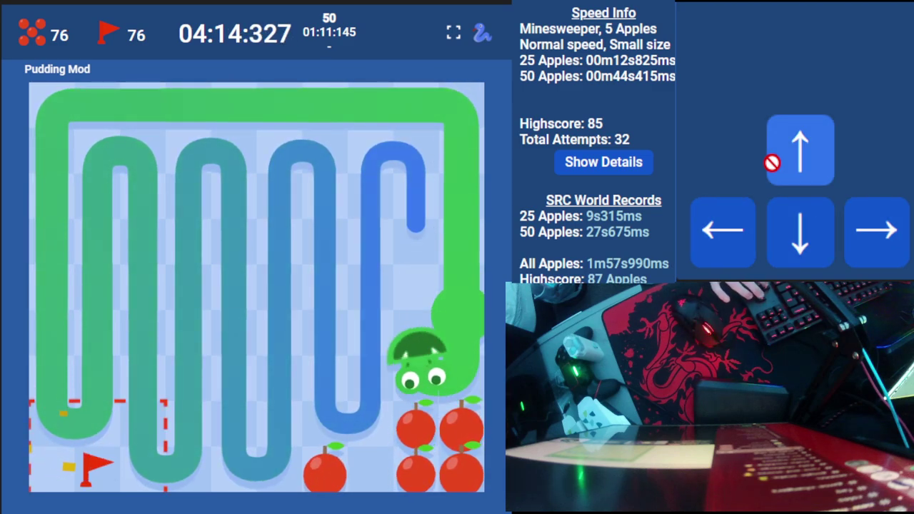
pyautogui.press('Left')
pyautogui.press('Down')
pyautogui.press('Left')
pyautogui.press('Up')
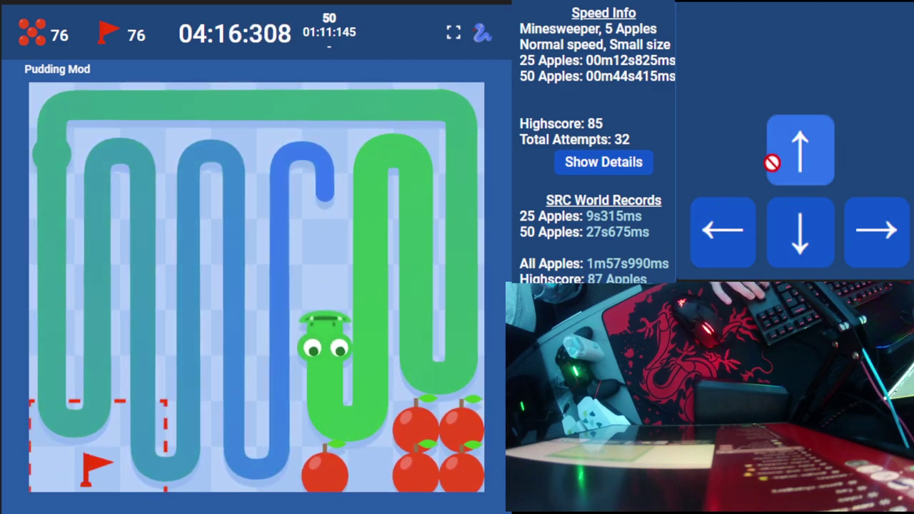
pyautogui.press('Left')
pyautogui.press('Down')
pyautogui.press('Left')
pyautogui.press('Up')
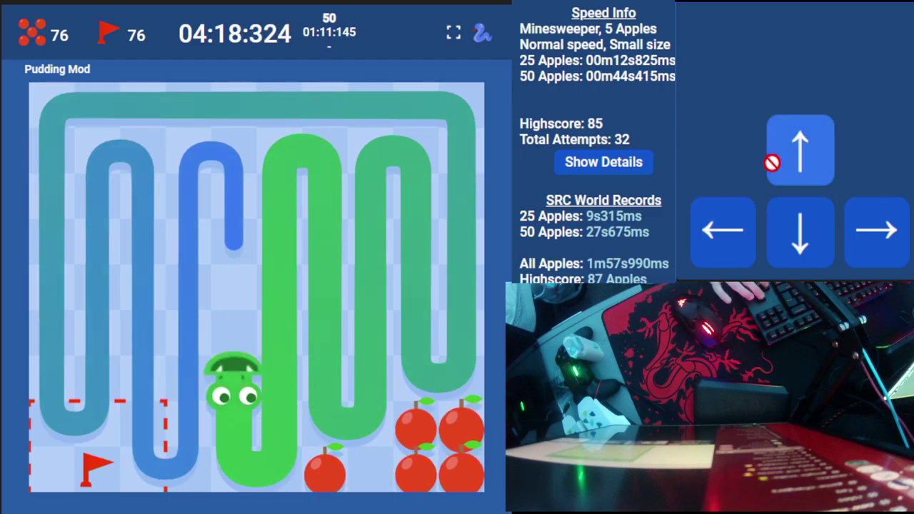
pyautogui.press('Left')
pyautogui.press('Down')
pyautogui.press('Left')
pyautogui.press('Up')
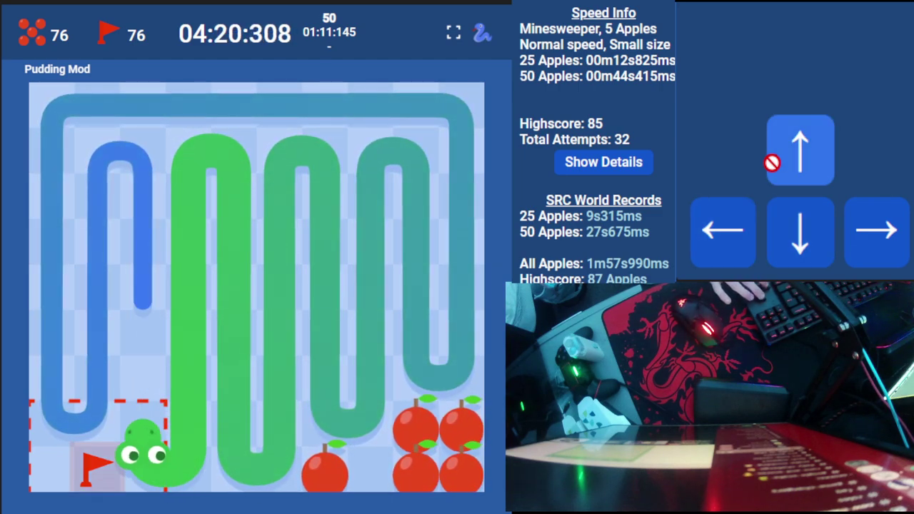
pyautogui.press('Left')
pyautogui.press('Down')
pyautogui.press('Left')
pyautogui.press('Up')
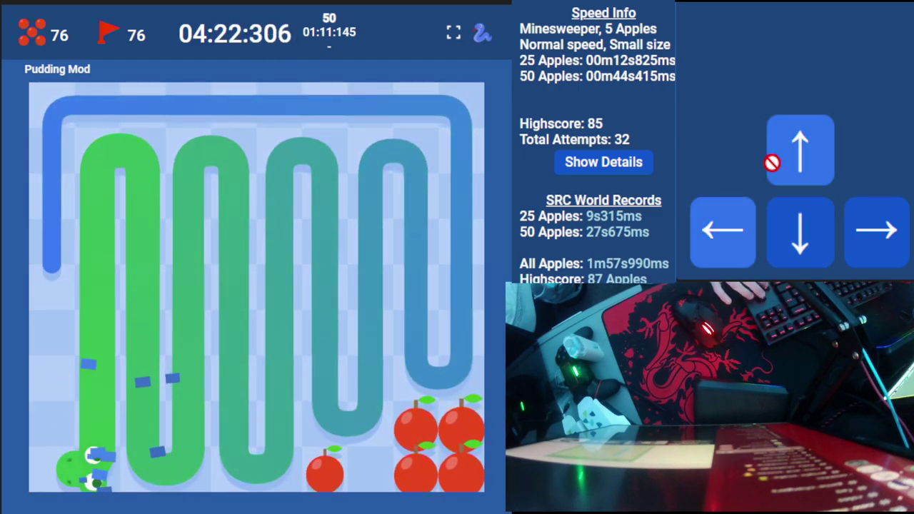
# Start the last pass above the apples, bringing the count to 77.
pyautogui.press('Right')
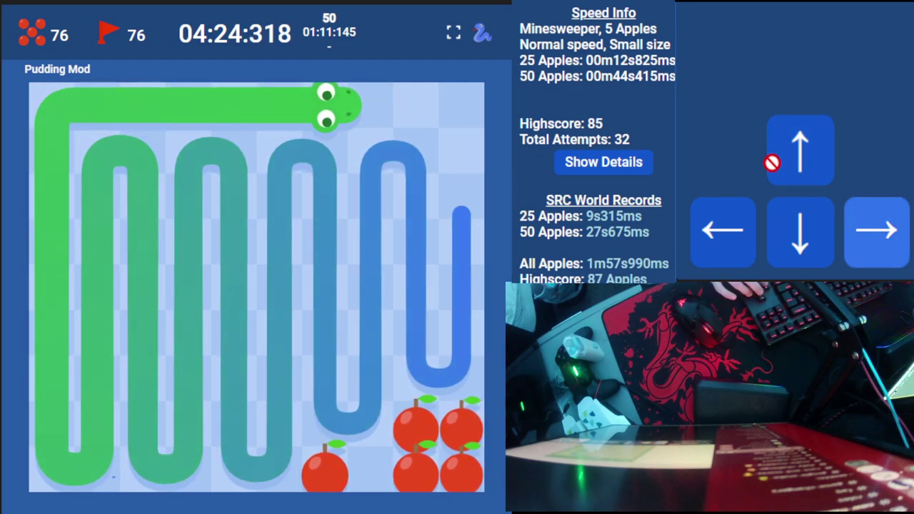
pyautogui.press('Down')
pyautogui.press('Left')
pyautogui.press('Up')
pyautogui.press('Left')
pyautogui.press('Down')
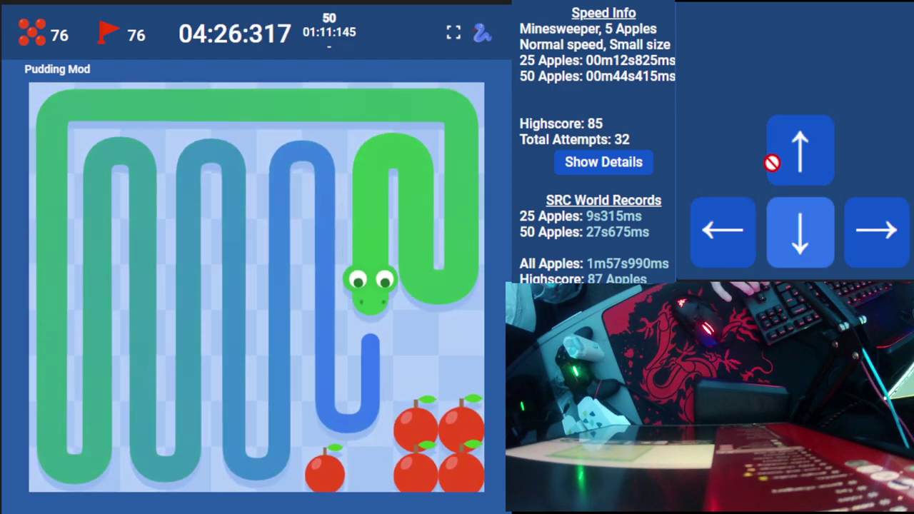
pyautogui.press('Left')
pyautogui.press('Up')
# Zigzag the snake leftward up and down the columns, then loop back across the top to the right column.
pyautogui.press('Left')
pyautogui.press('Down')
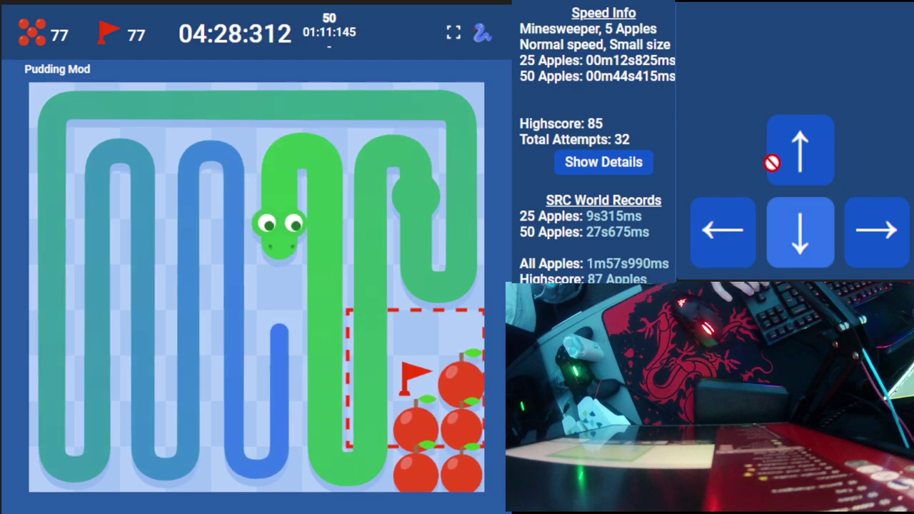
pyautogui.press('Left')
pyautogui.press('Up')
pyautogui.press('Left')
pyautogui.press('Down')
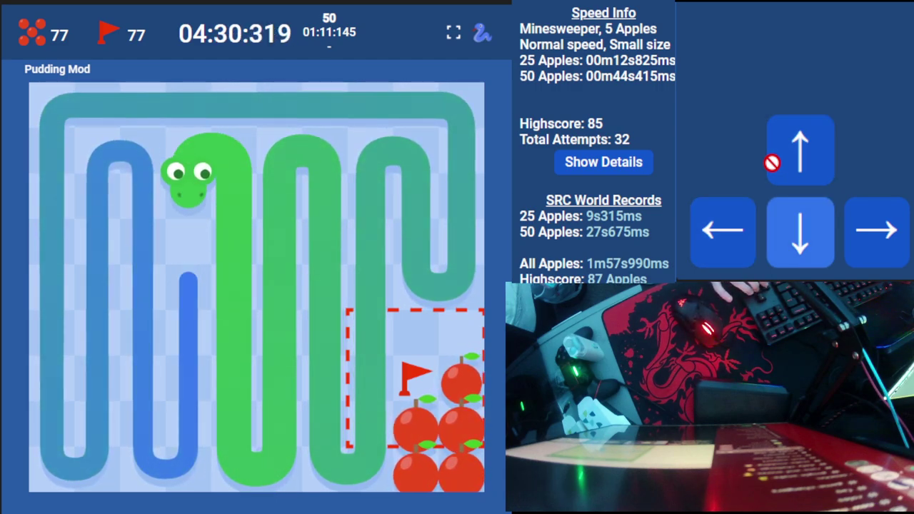
pyautogui.press('Left')
pyautogui.press('Up')
pyautogui.press('Left')
pyautogui.press('Down')
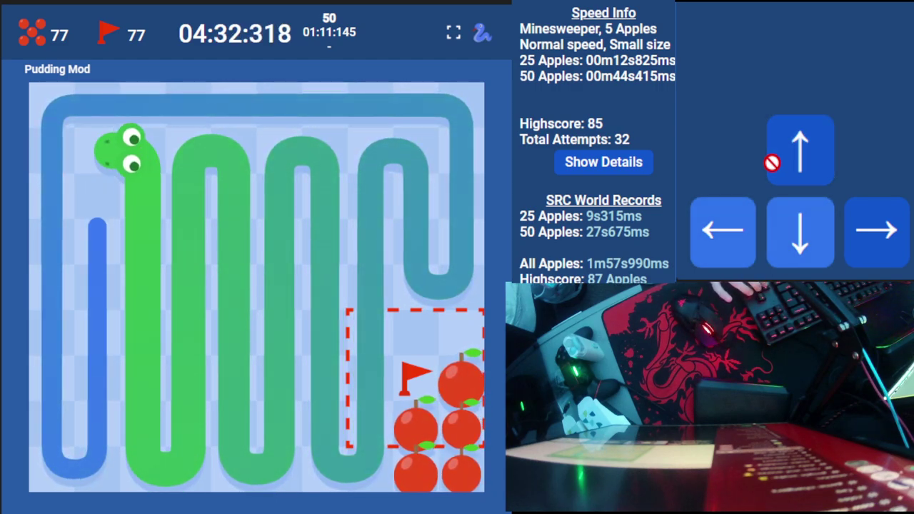
pyautogui.press('Left')
pyautogui.press('Up')
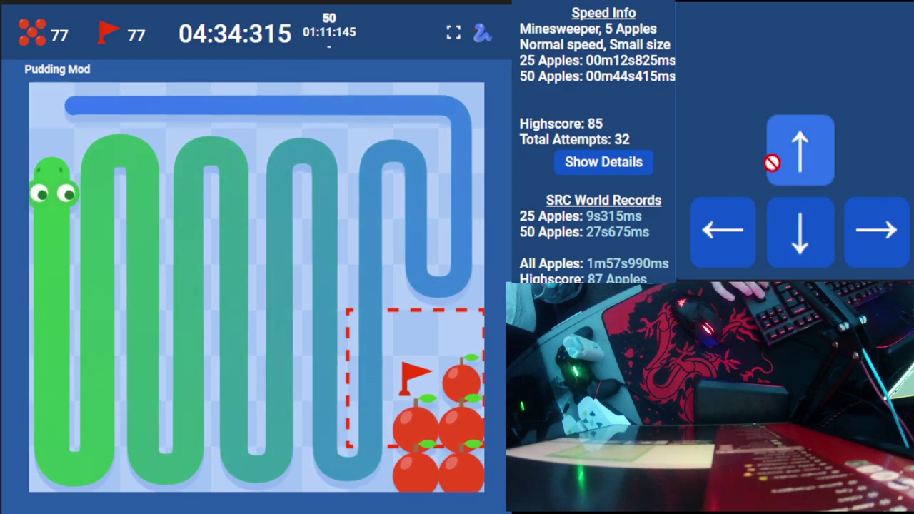
pyautogui.press('Right')
pyautogui.press('Down')
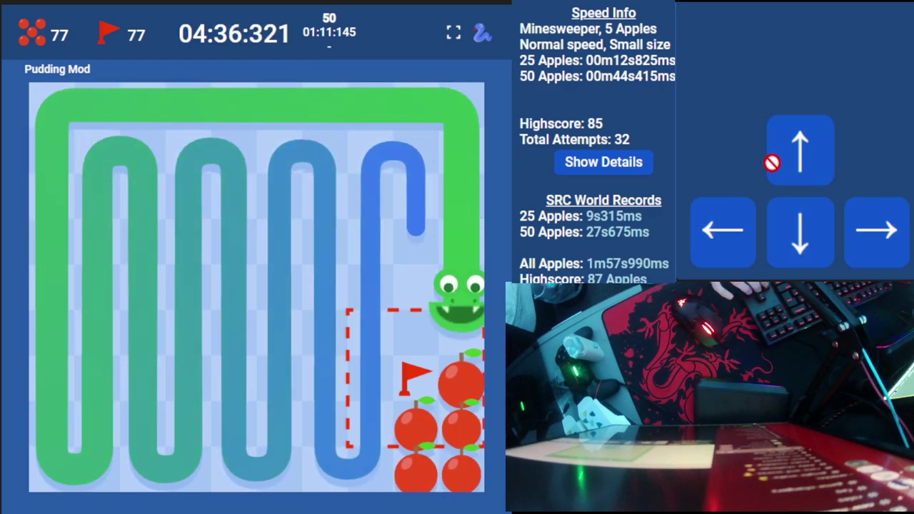
# Make a second leftward column-by-column sweep and return along the top row to the right edge.
pyautogui.press('Left')
pyautogui.press('Up')
pyautogui.press('Left')
pyautogui.press('Down')
pyautogui.press('Left')
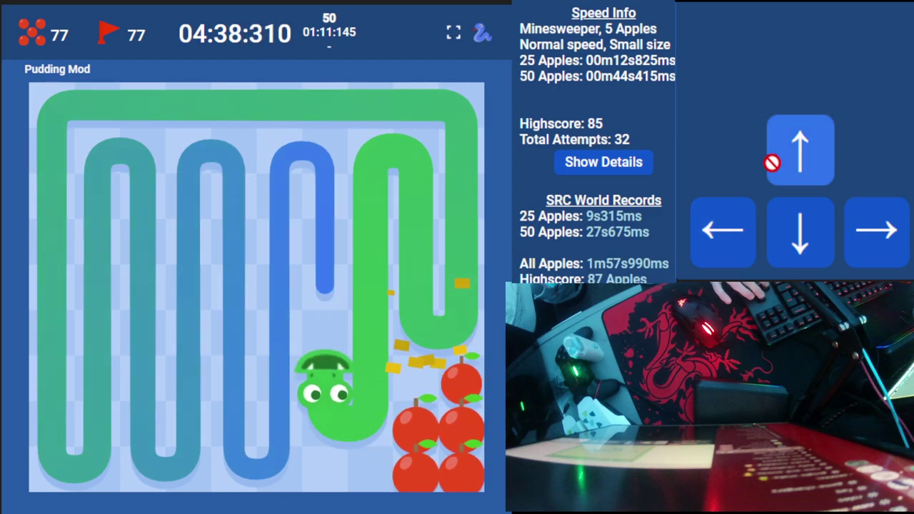
pyautogui.press('Up')
pyautogui.press('Left')
pyautogui.press('Down')
pyautogui.press('Left')
pyautogui.press('Up')
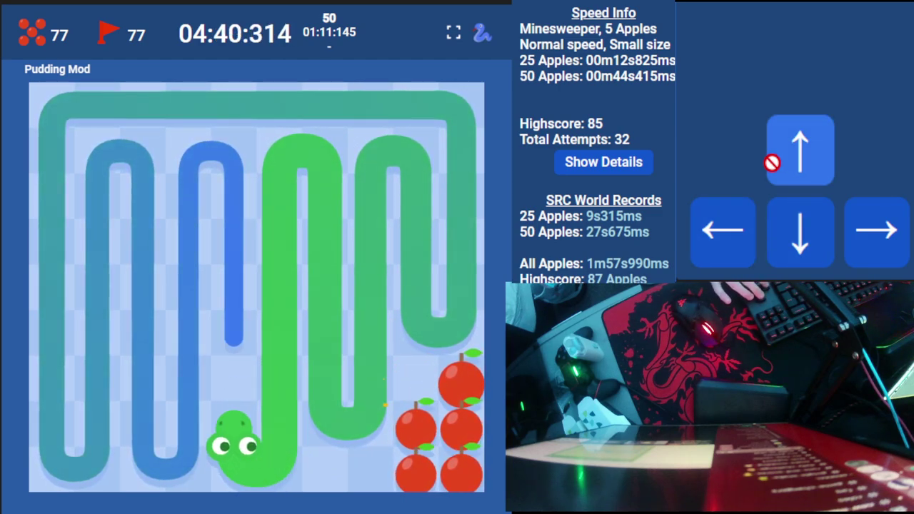
pyautogui.press('Left')
pyautogui.press('Down')
pyautogui.press('Left')
pyautogui.press('Up')
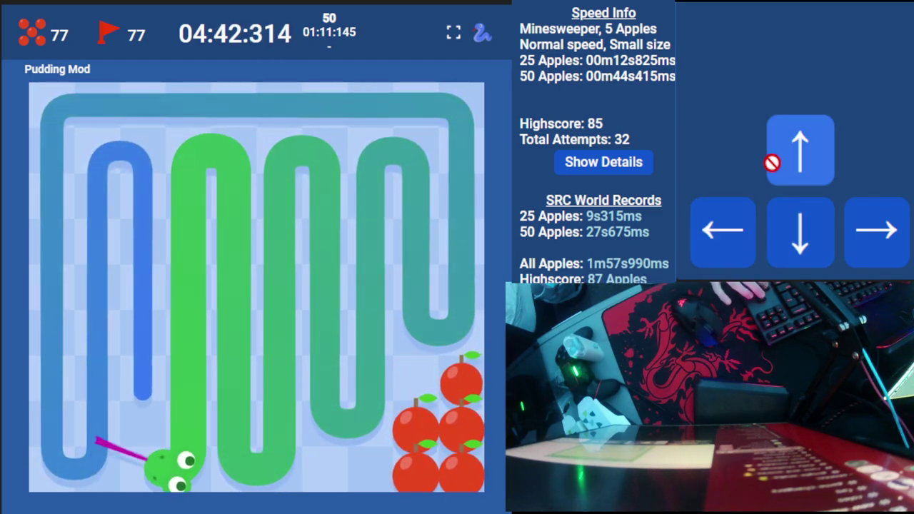
pyautogui.press('Left')
pyautogui.press('Down')
pyautogui.press('Left')
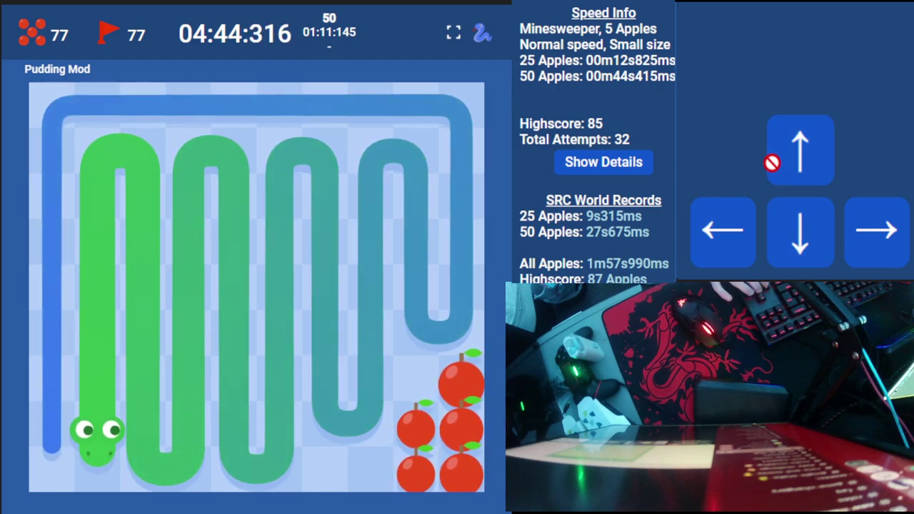
pyautogui.press('Up')
pyautogui.press('Right')
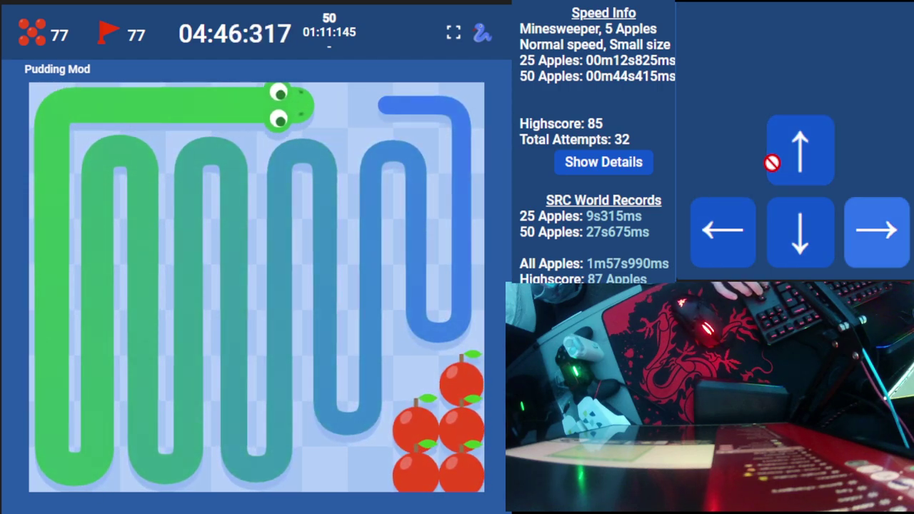
pyautogui.press('Down')
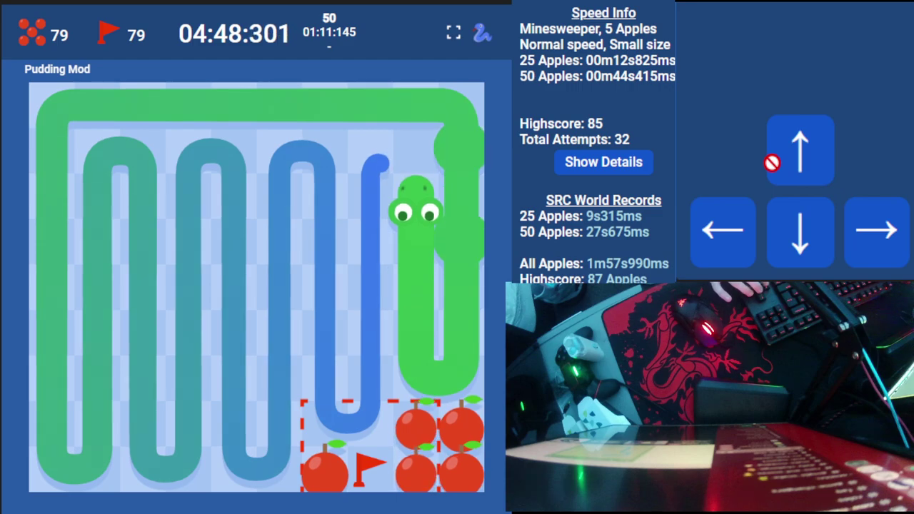
# Sweep the board leftward a third time, then circle back down the right column.
pyautogui.press('Left')
pyautogui.press('Down')
pyautogui.press('Left')
pyautogui.press('Up')
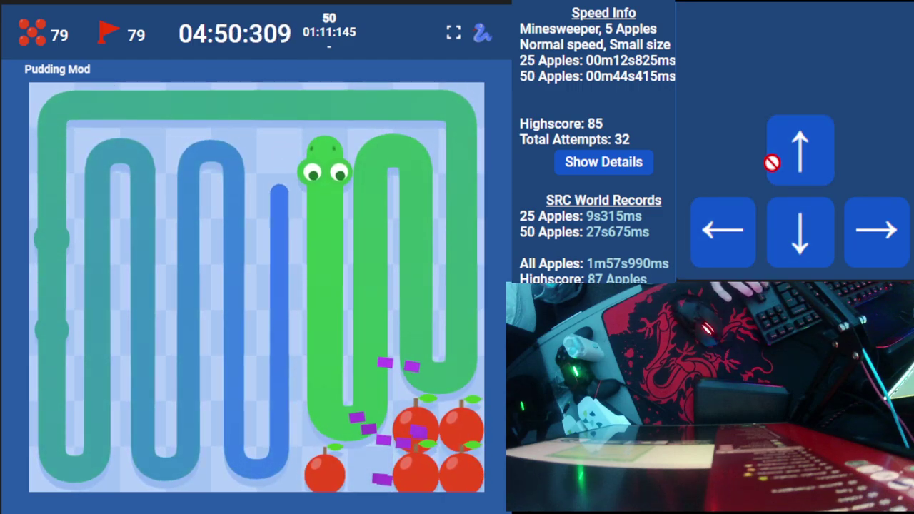
pyautogui.press('Left')
pyautogui.press('Down')
pyautogui.press('Left')
pyautogui.press('Up')
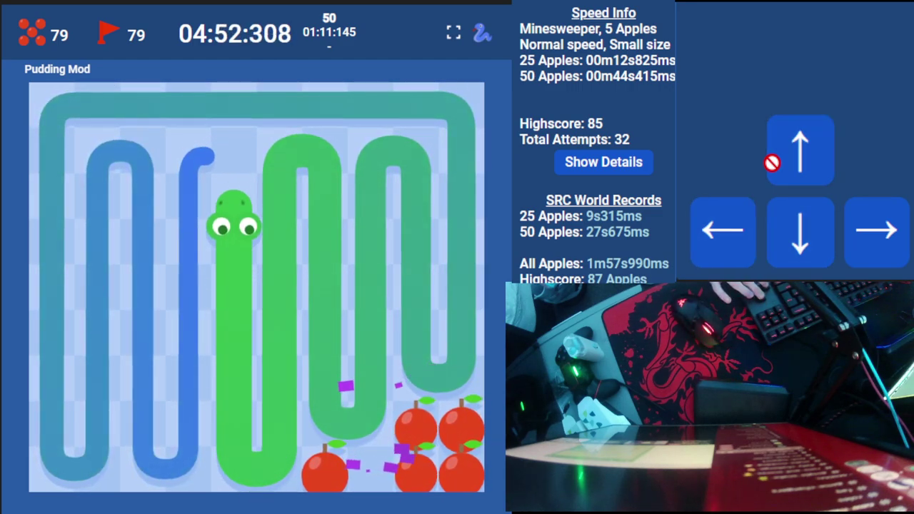
pyautogui.press('Left')
pyautogui.press('Down')
pyautogui.press('Left')
pyautogui.press('Up')
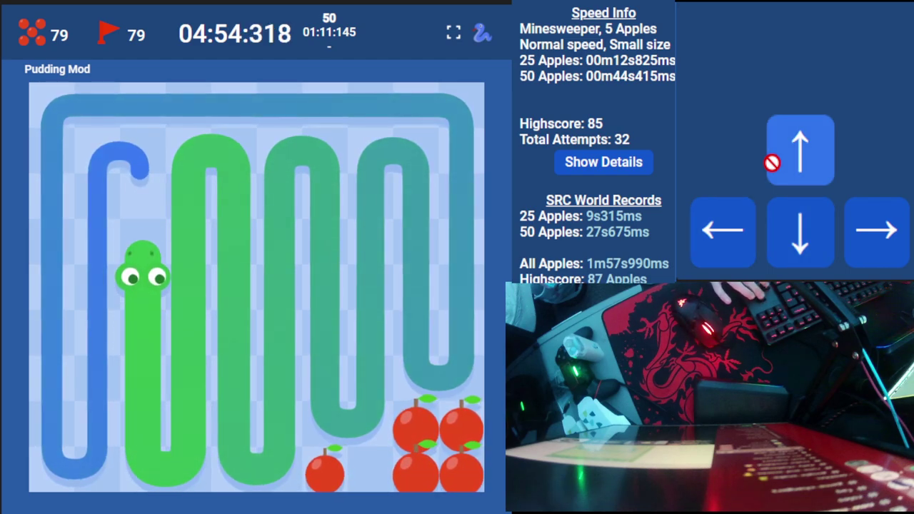
pyautogui.press('Left')
pyautogui.press('Down')
pyautogui.press('Left')
pyautogui.press('Up')
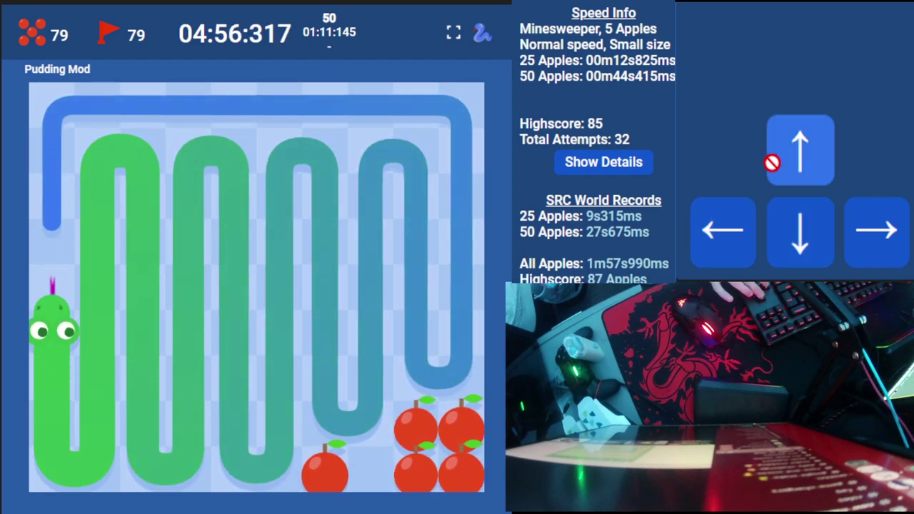
pyautogui.press('Right')
pyautogui.press('Down')
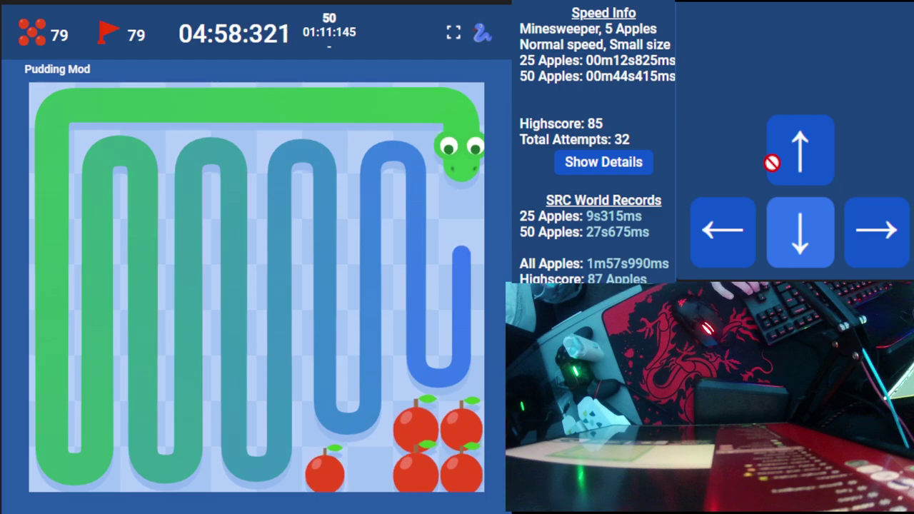
# Steer through the last apple cluster to reach 86 apples with a final time of 5:01.590.
pyautogui.press('Left')
pyautogui.press('Up')
pyautogui.press('Left')
pyautogui.press('Down')
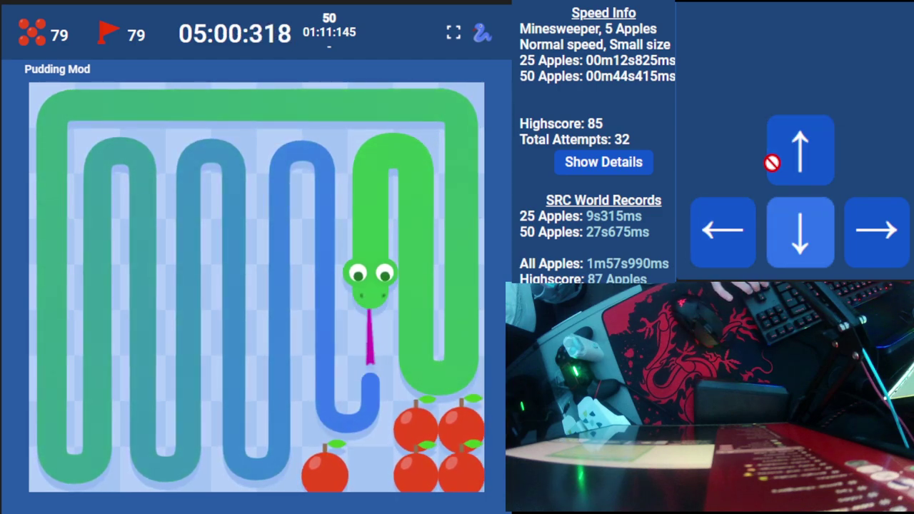
pyautogui.press('Right')
pyautogui.press('Down')
pyautogui.press('Left')
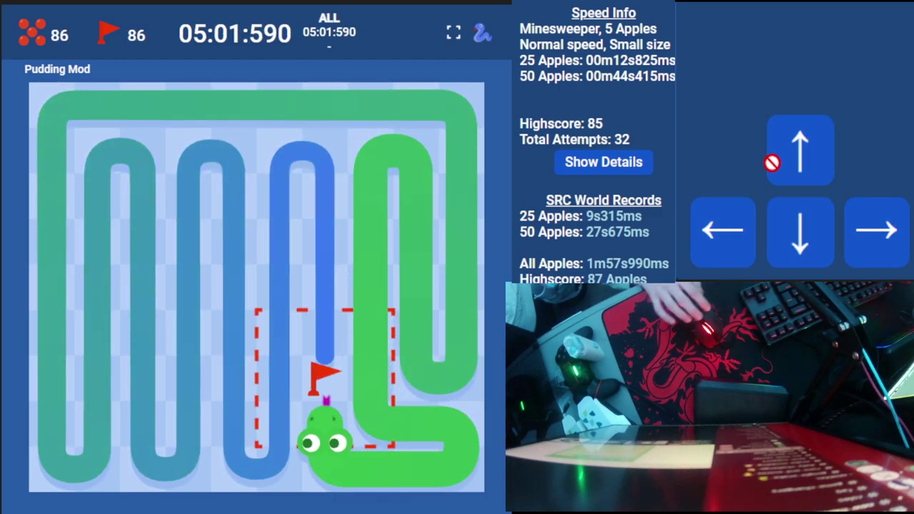